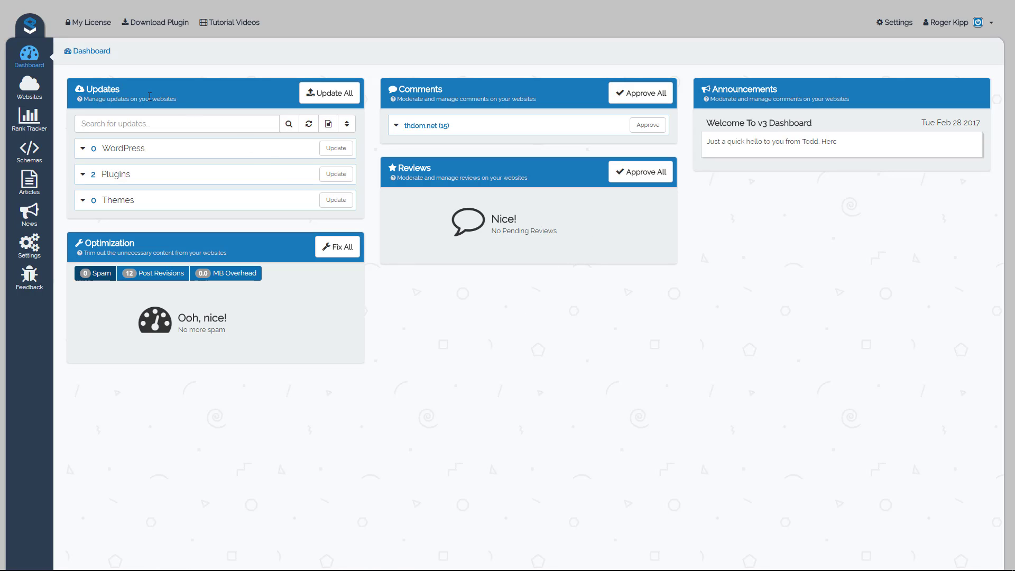
# Expand the WordPress and plugin updates and view which websites need the Contact Form 7 update.
pyautogui.click(31, 94)
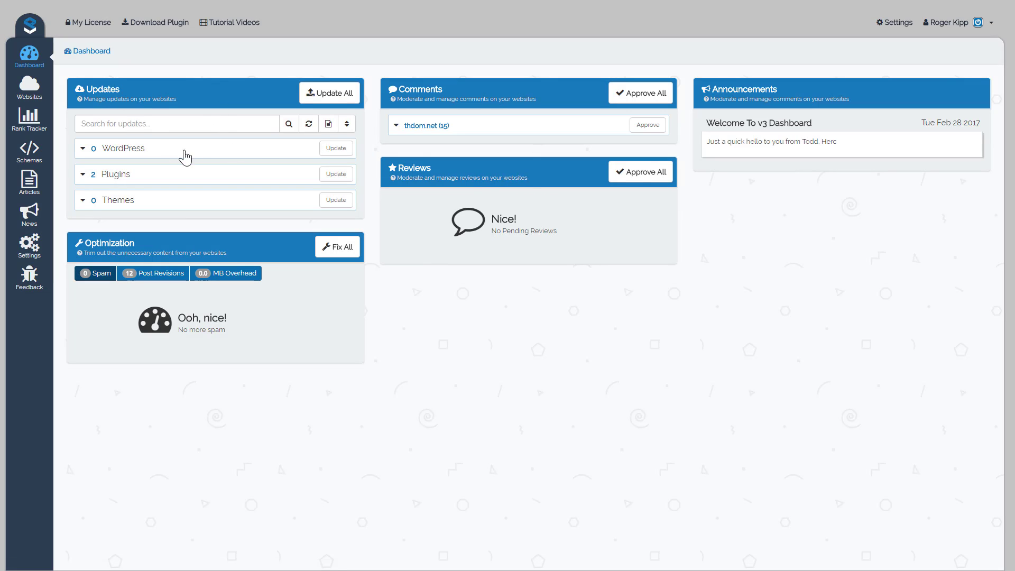
pyautogui.click(84, 152)
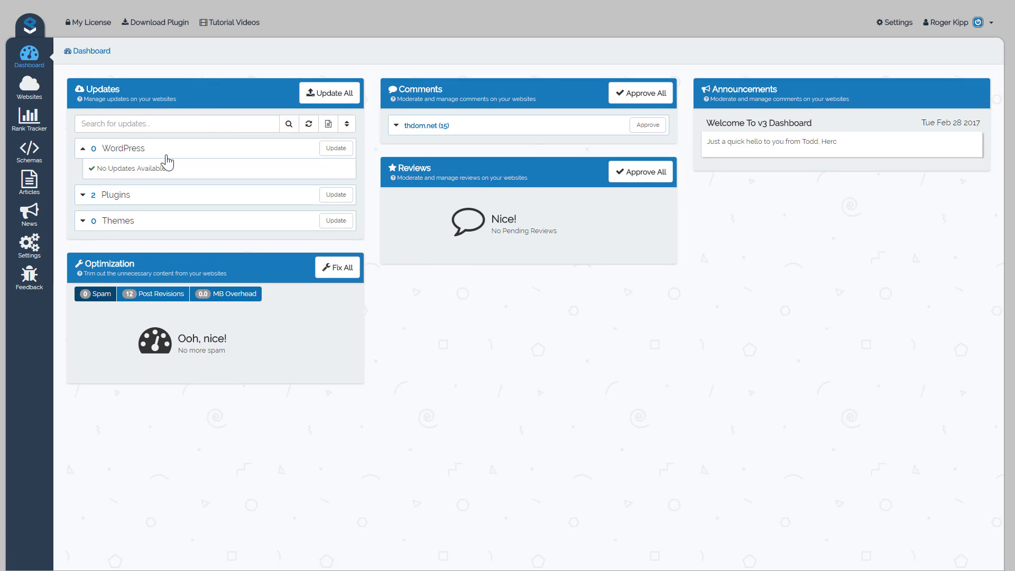
pyautogui.click(82, 196)
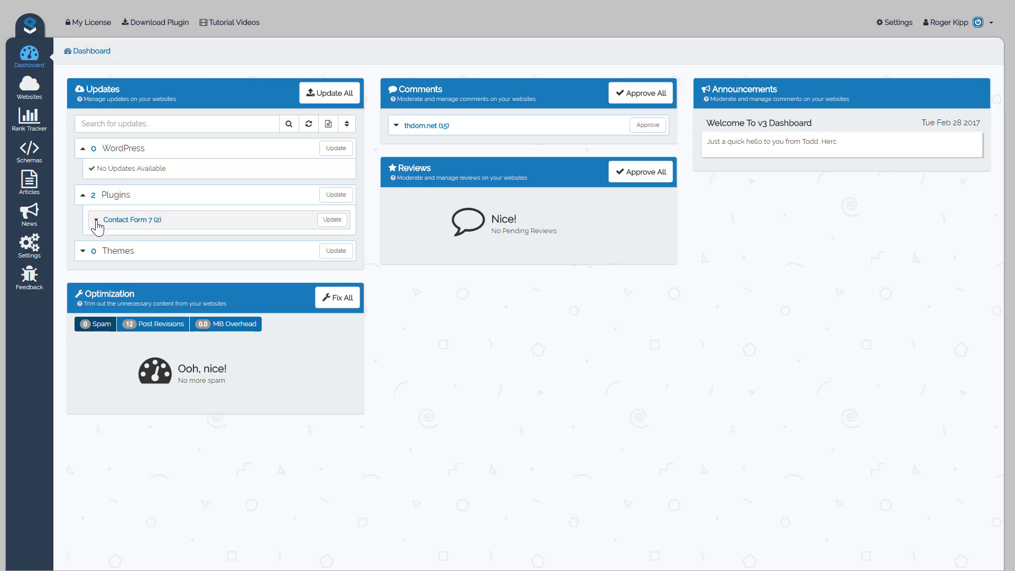
pyautogui.click(96, 219)
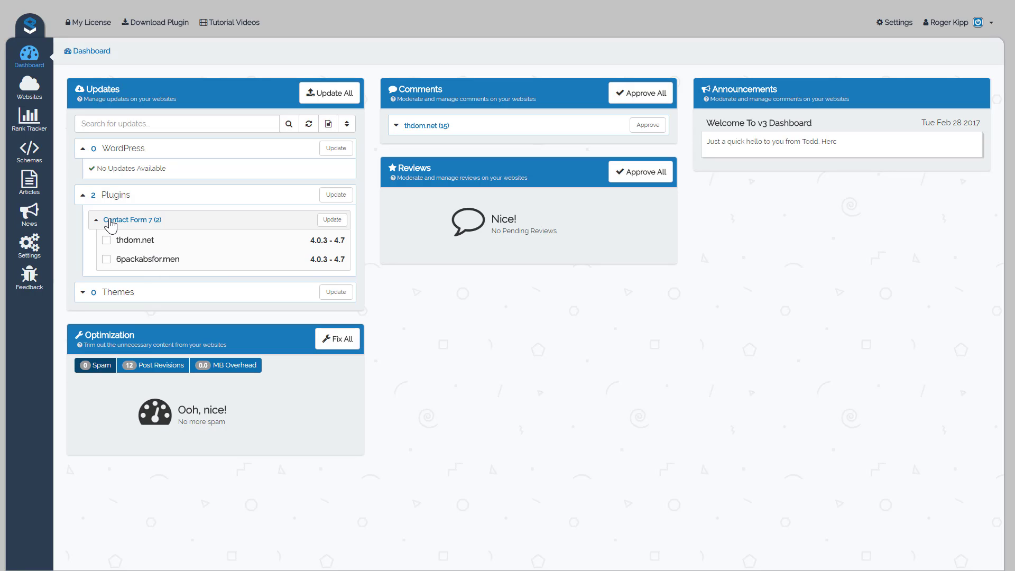
# Regroup the pending updates by website, expand both sites' plugin entries, and update all plugins.
pyautogui.click(347, 126)
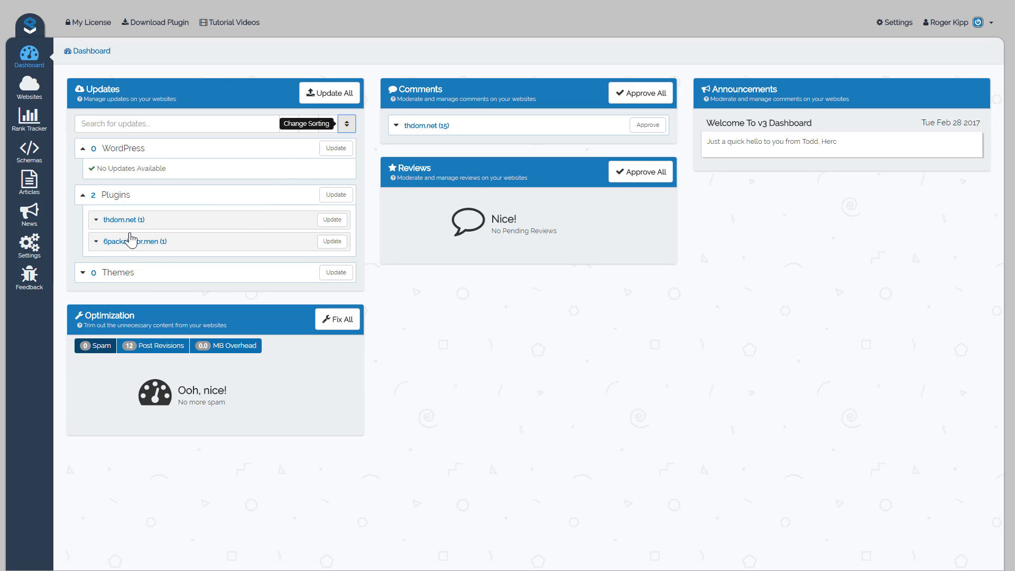
pyautogui.click(94, 221)
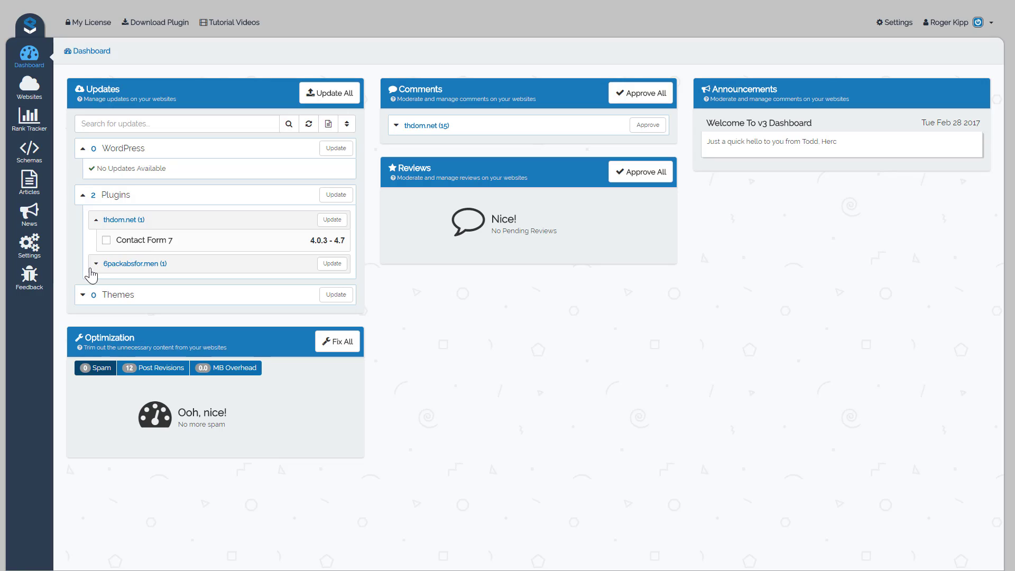
pyautogui.click(95, 263)
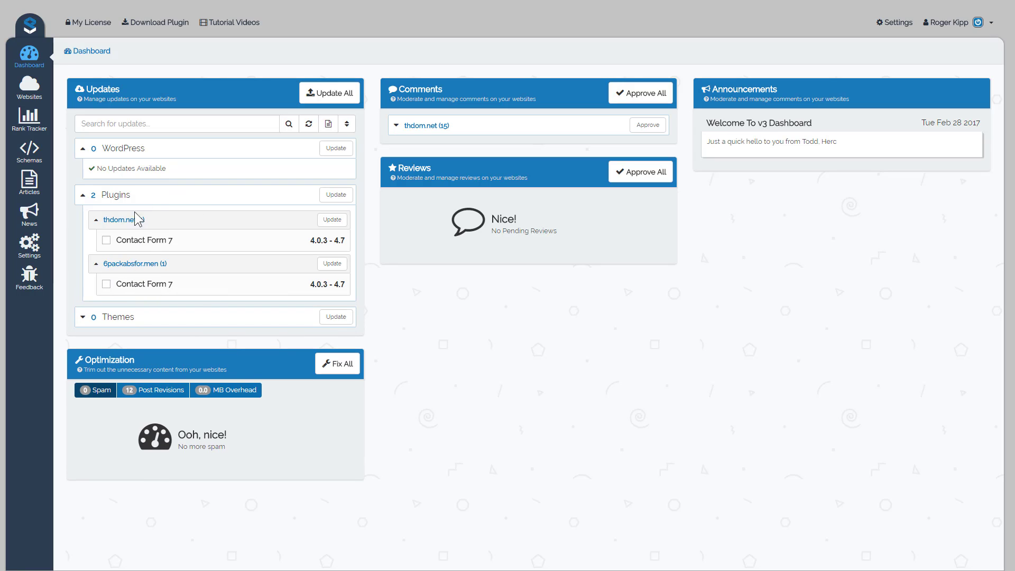
pyautogui.click(332, 197)
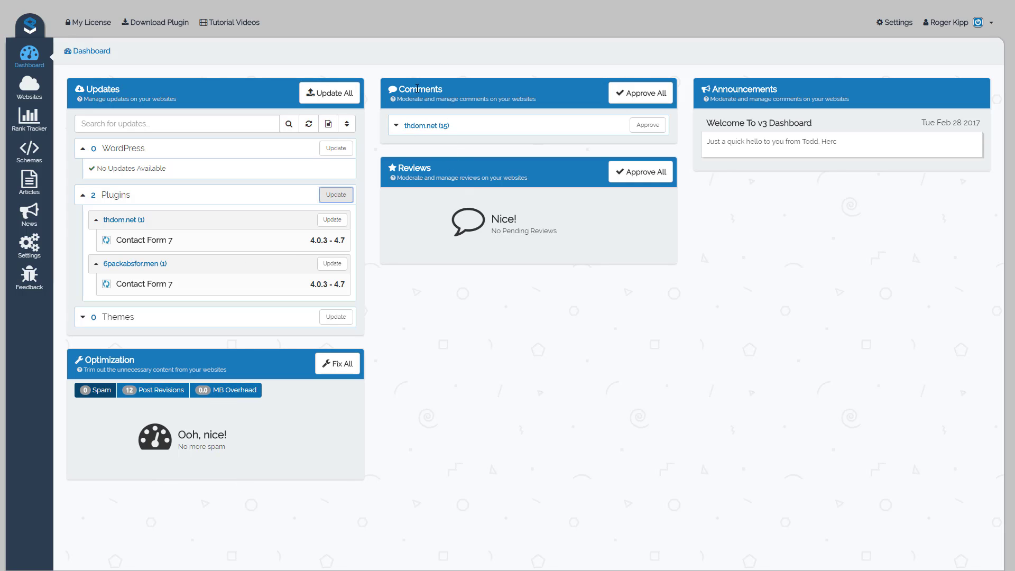
# Review the pending comments for thdom.net and collapse the list again.
pyautogui.click(397, 126)
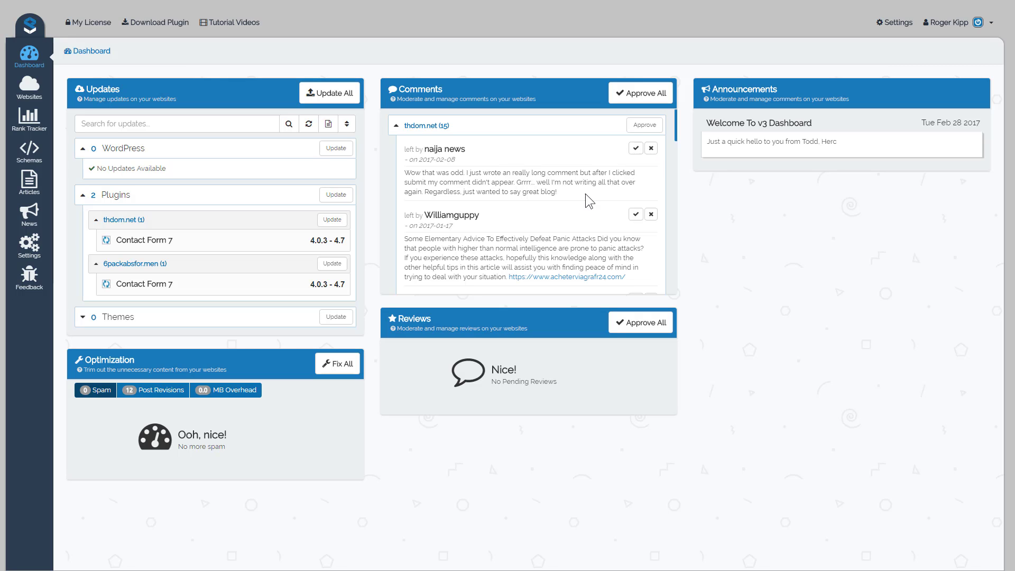
pyautogui.scroll(-3, 583, 198)
pyautogui.scroll(3, 546, 240)
pyautogui.click(396, 127)
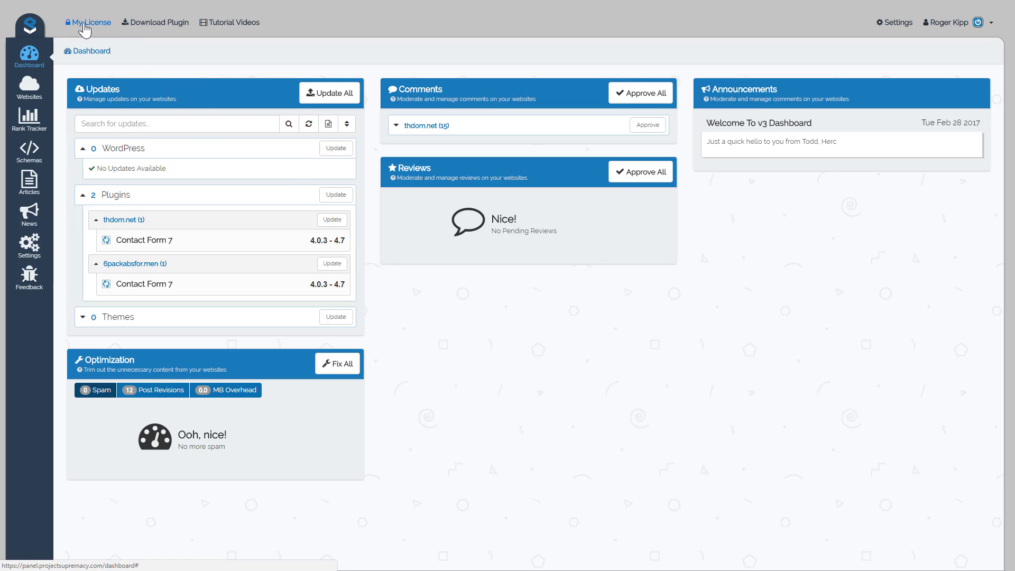
# View the Project Supremacy plugin versions available for download and leave without downloading one.
pyautogui.click(153, 26)
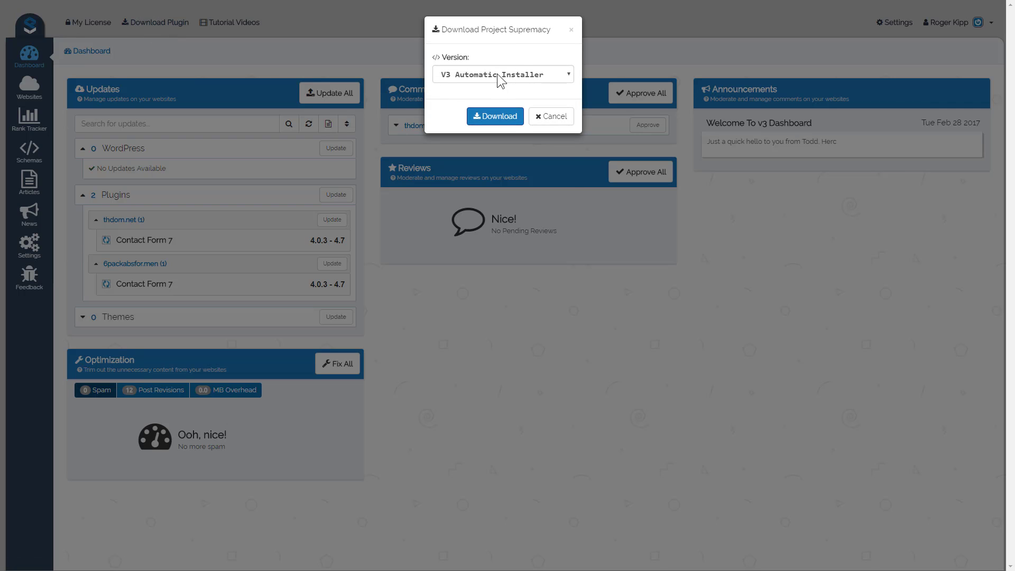
pyautogui.click(497, 78)
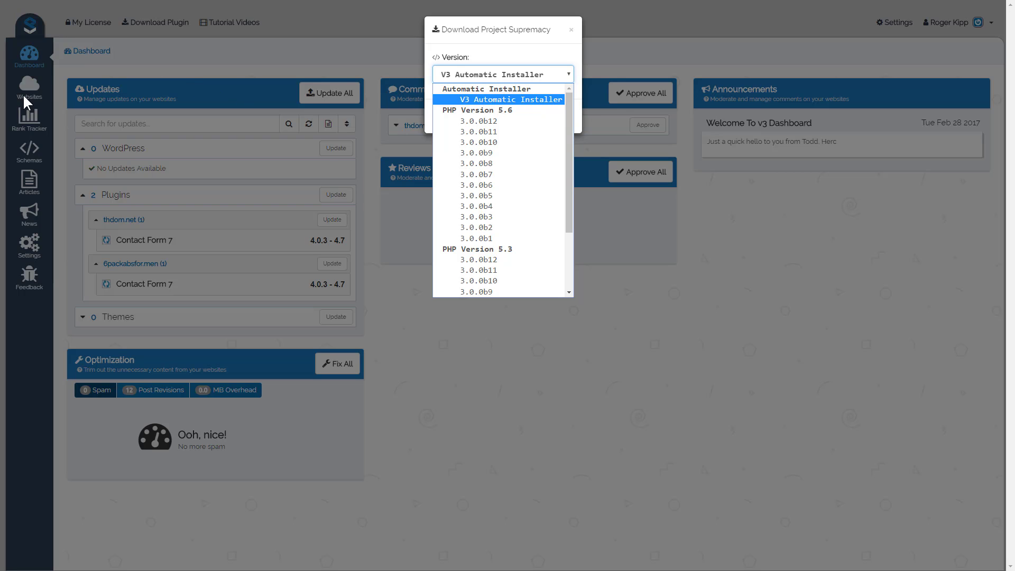
pyautogui.click(491, 392)
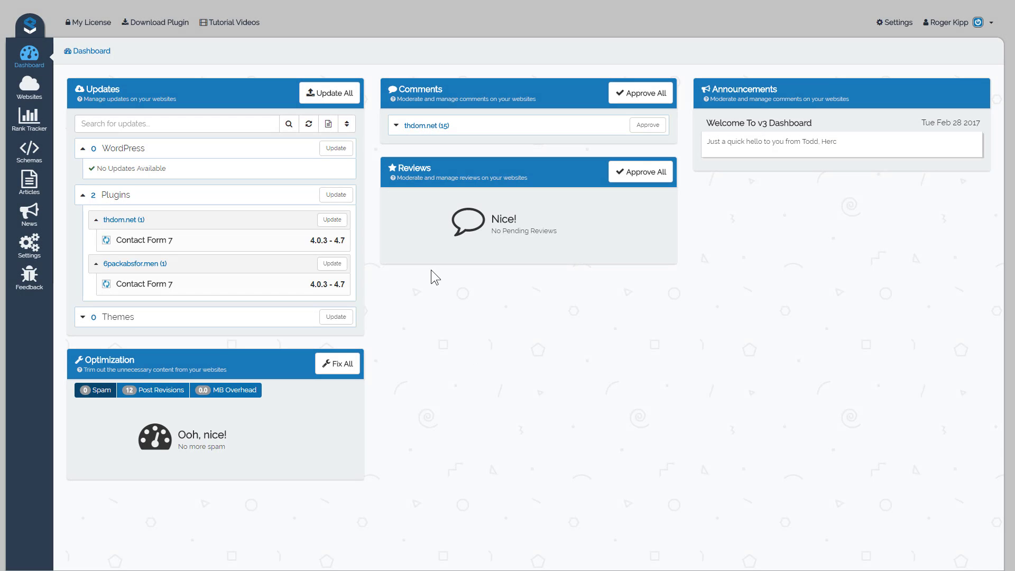
# Go to the managed websites and examine the protocol, domain and login path fields for adding a single website, then close the form.
pyautogui.click(32, 98)
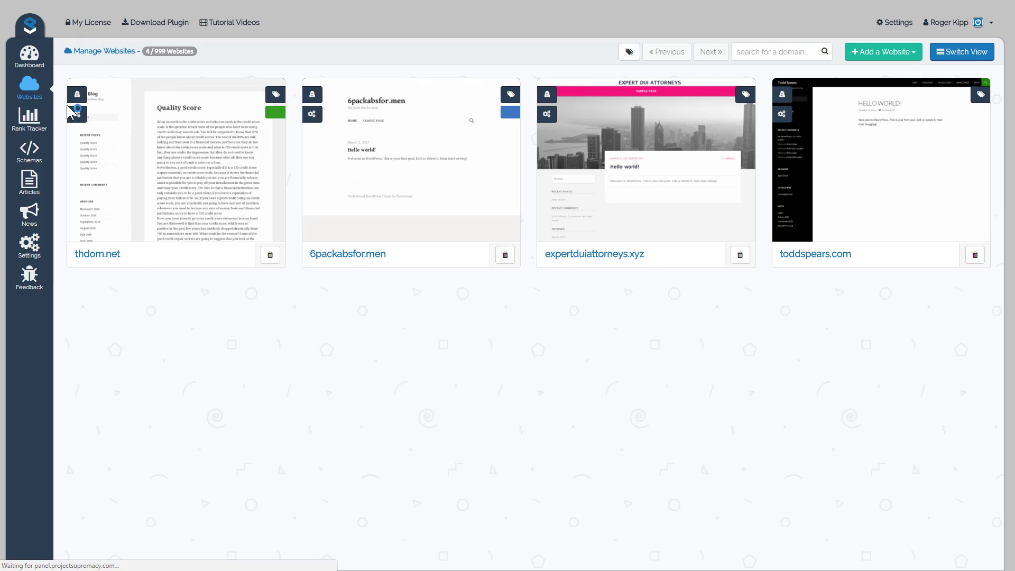
pyautogui.click(887, 57)
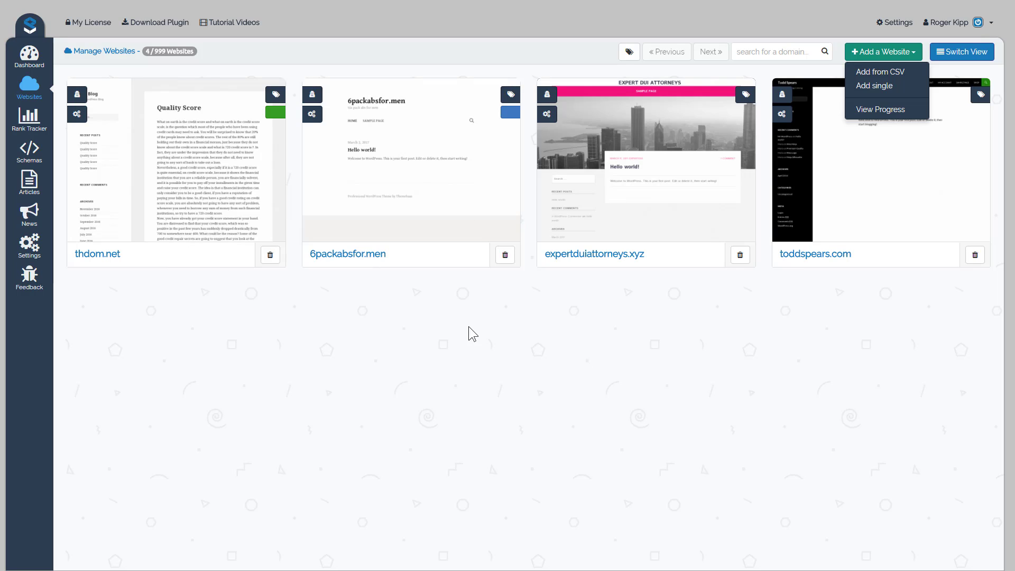
pyautogui.click(875, 91)
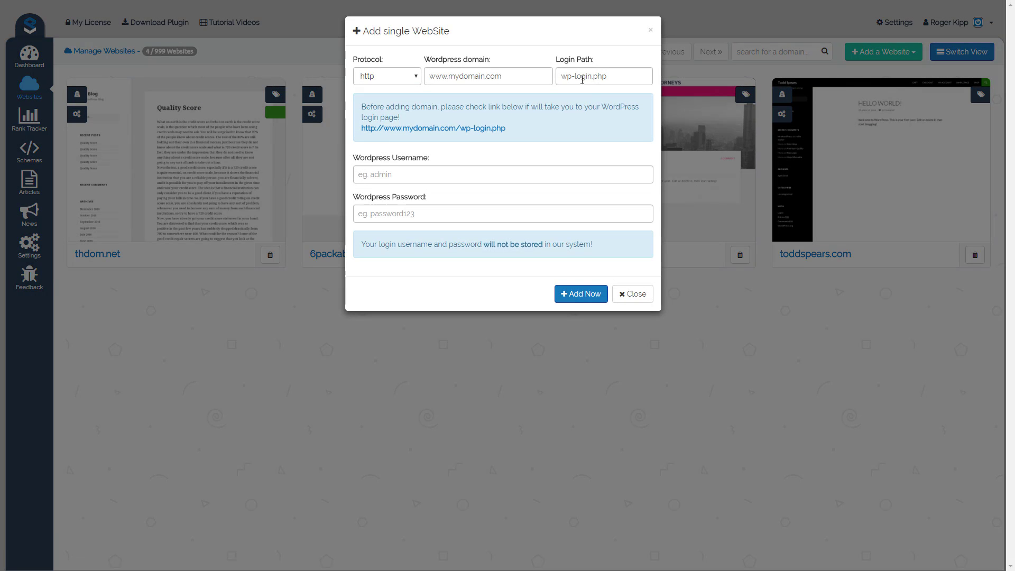
pyautogui.click(402, 80)
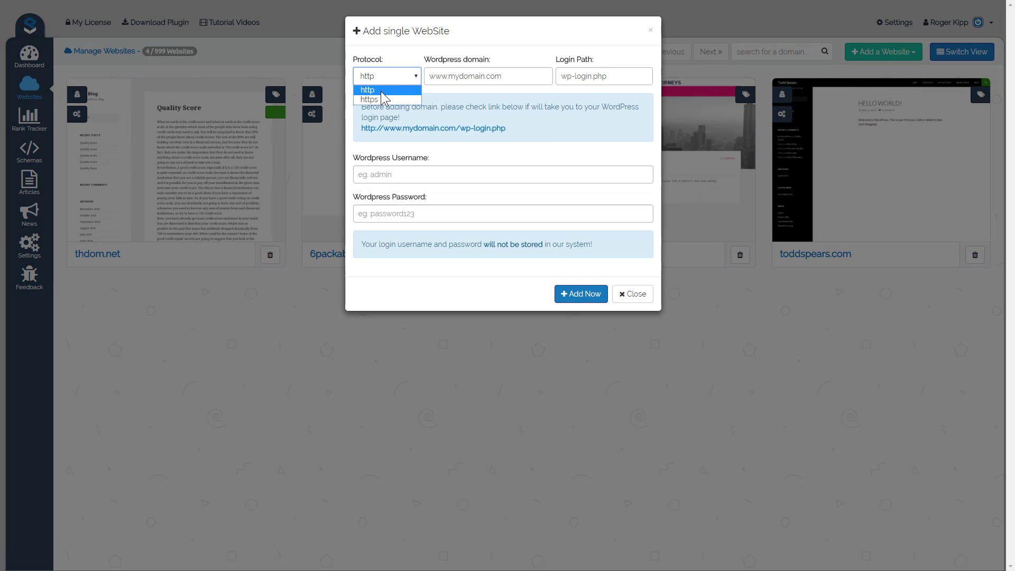
pyautogui.click(473, 77)
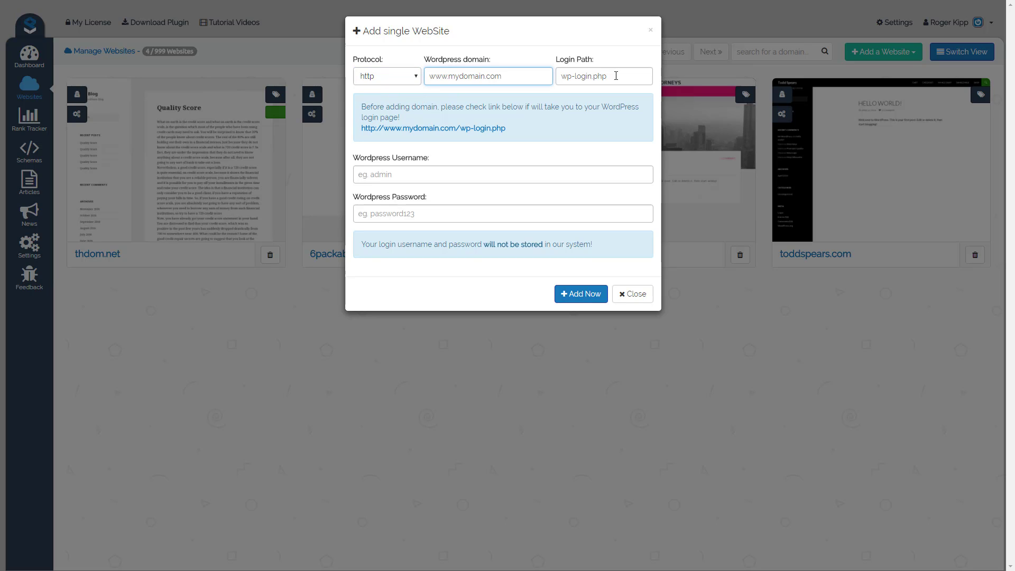
pyautogui.moveTo(616, 75); pyautogui.dragTo(563, 78)
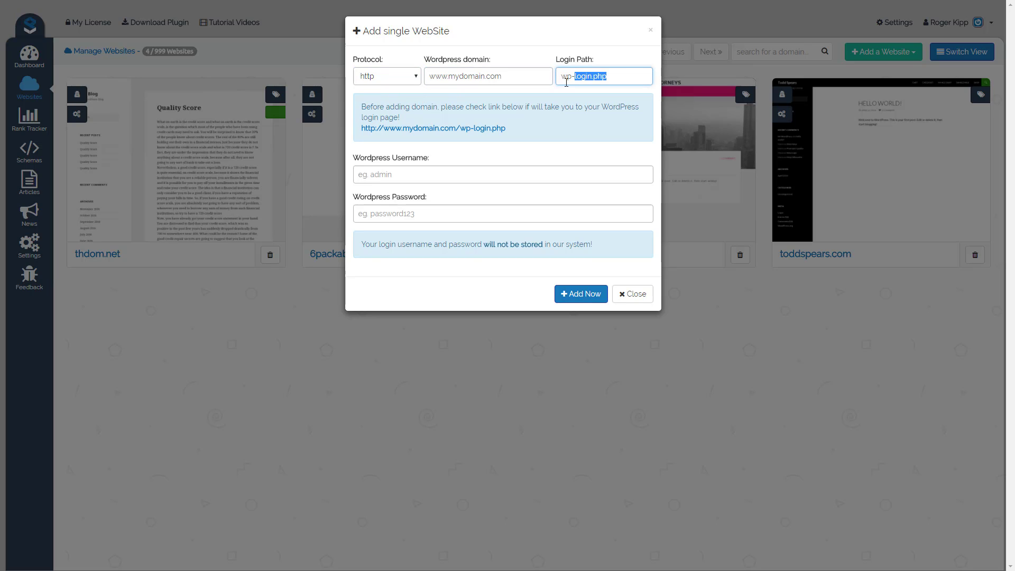
pyautogui.click(613, 75)
pyautogui.moveTo(565, 77); pyautogui.dragTo(618, 77)
pyautogui.click(619, 77)
pyautogui.click(632, 295)
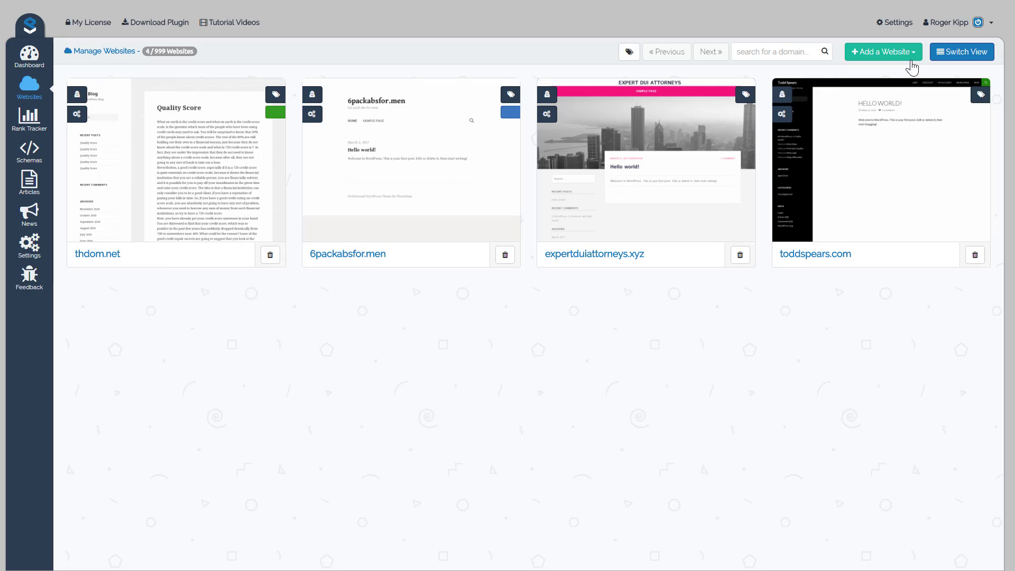
# Check the installation progress and status of the added websites, and close the overview.
pyautogui.click(907, 57)
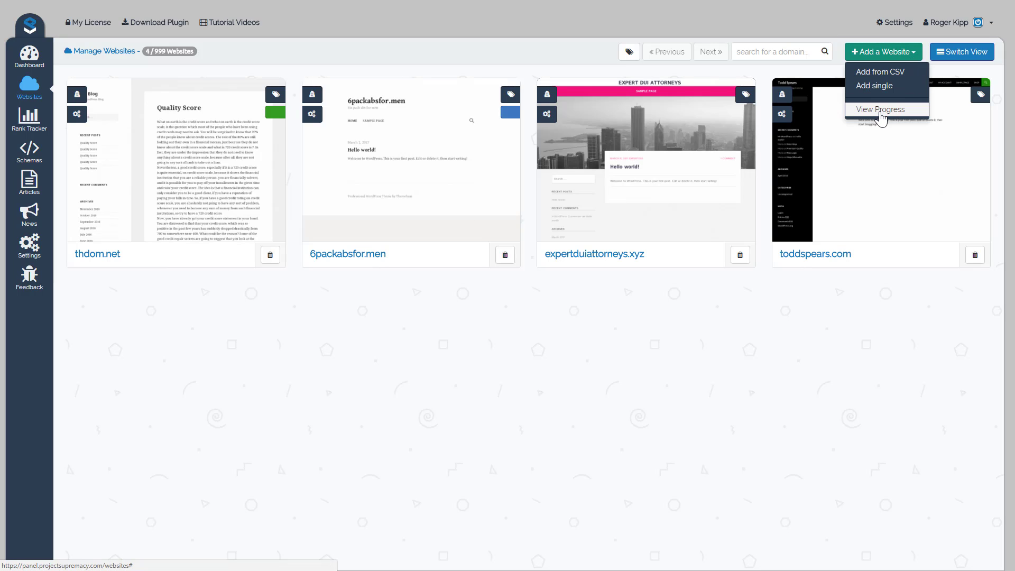
pyautogui.click(881, 111)
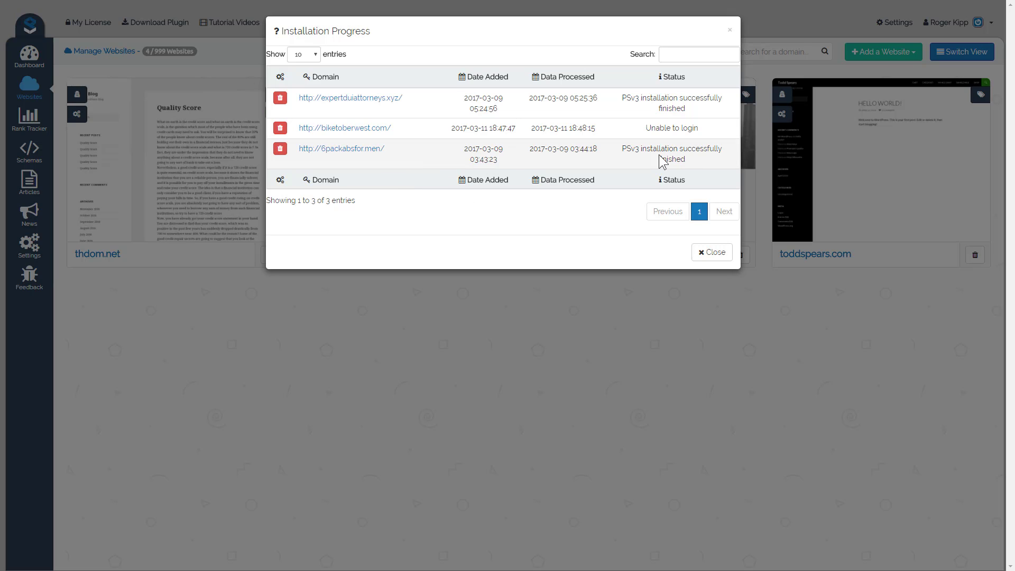
pyautogui.moveTo(642, 150); pyautogui.dragTo(640, 129)
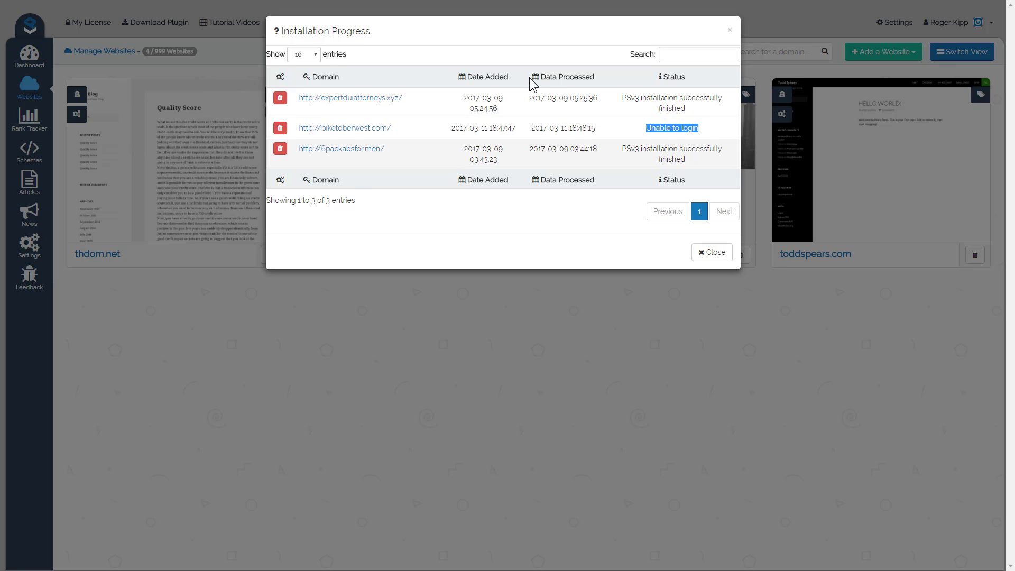
pyautogui.click(718, 257)
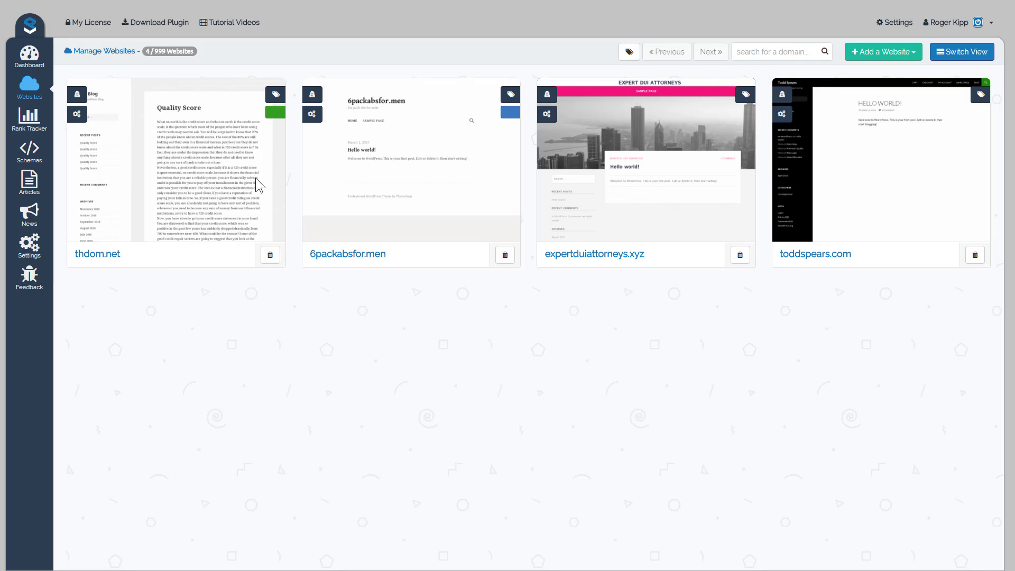
# View the tags assigned to thdom.net and close them without changes.
pyautogui.click(262, 95)
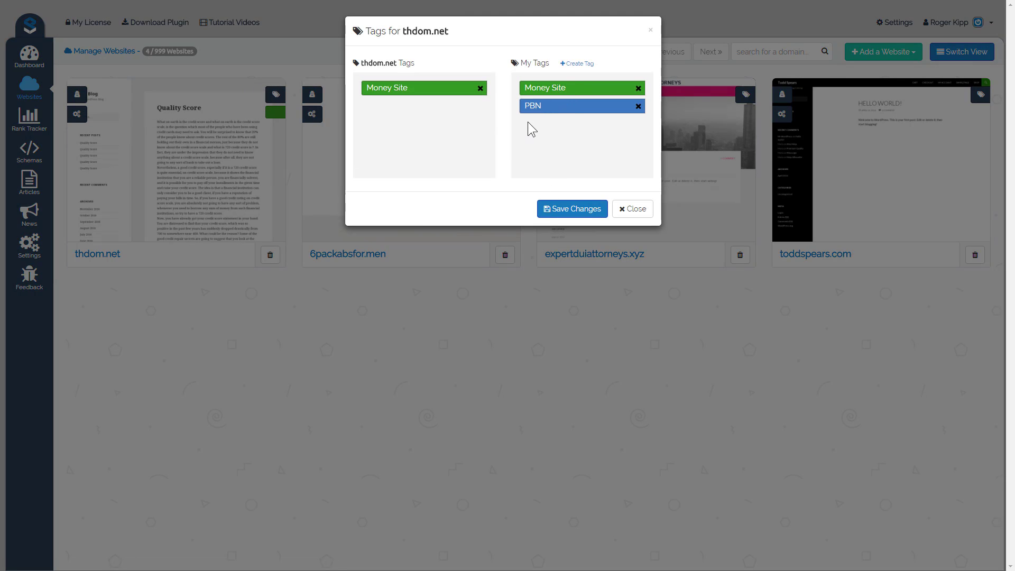
pyautogui.click(637, 211)
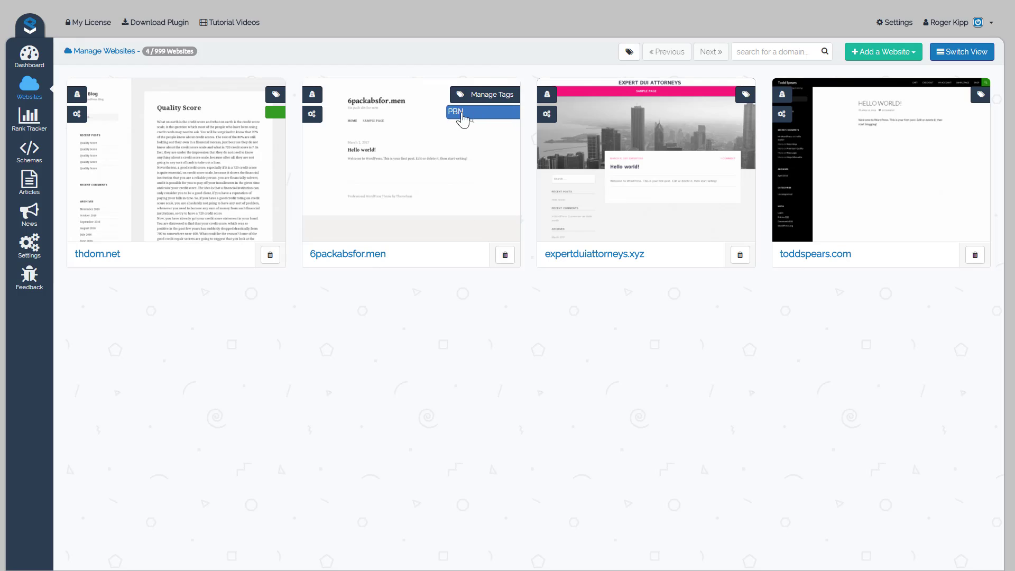
# Create an orange tag named Clients, assign it to expertduiattorneys.xyz, and save the changes.
pyautogui.click(742, 97)
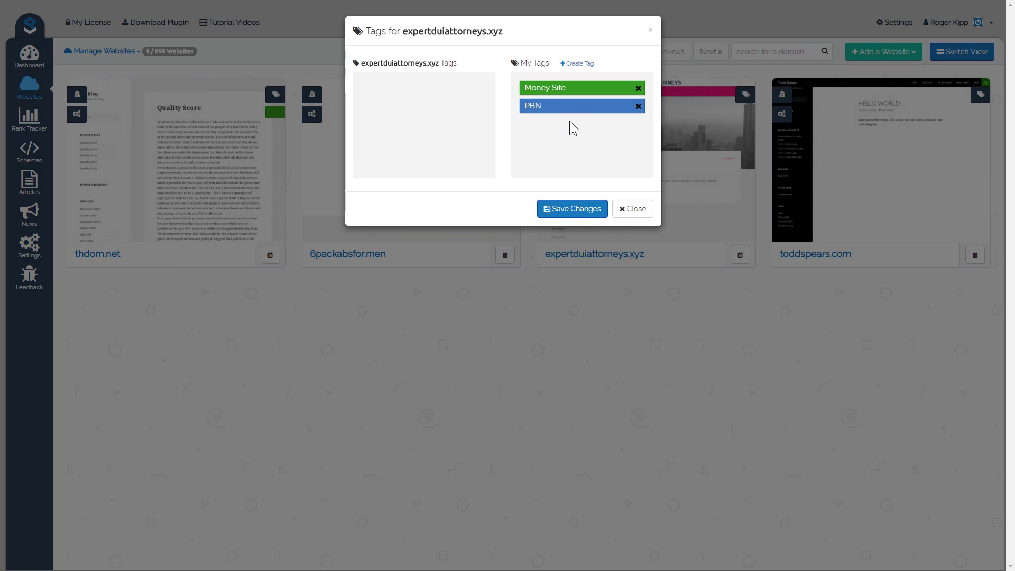
pyautogui.click(574, 65)
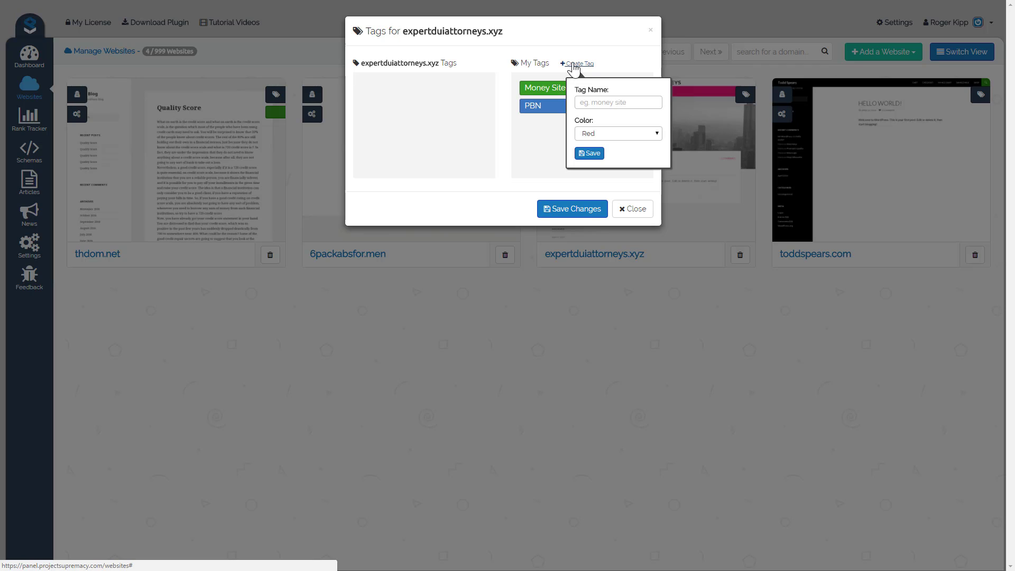
pyautogui.click(594, 104)
pyautogui.write('Clients')
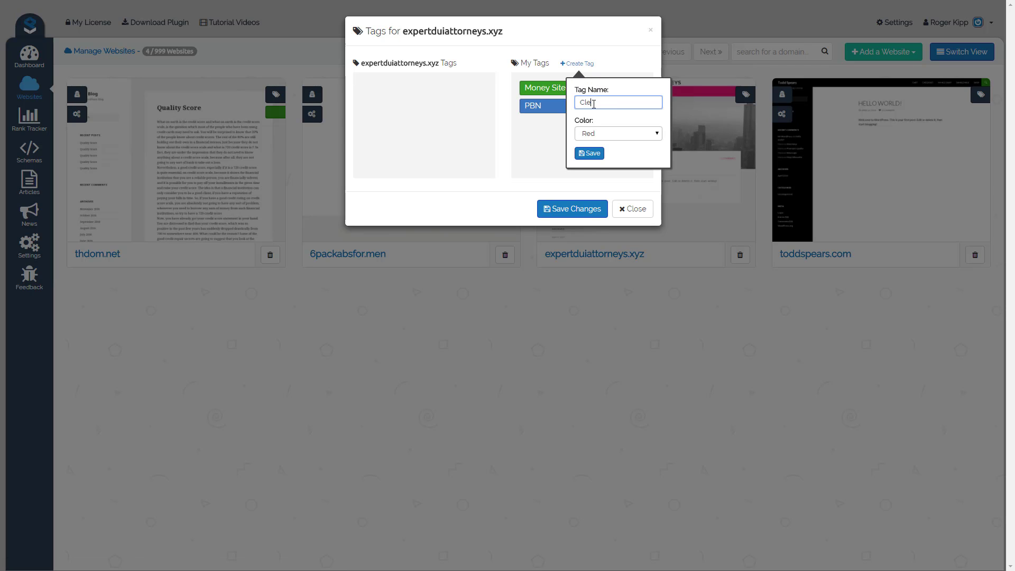
pyautogui.click(601, 132)
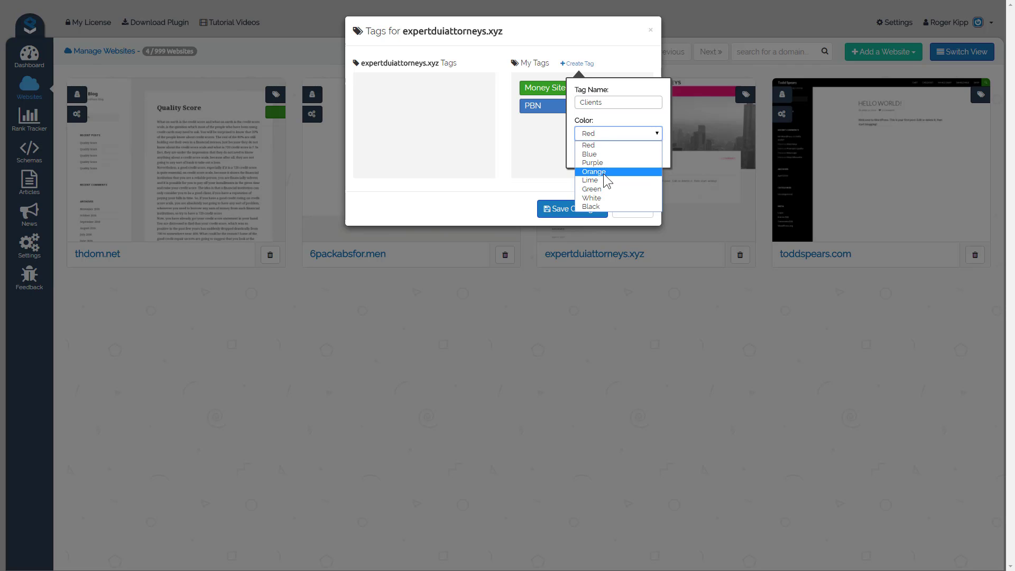
pyautogui.click(604, 175)
pyautogui.click(593, 154)
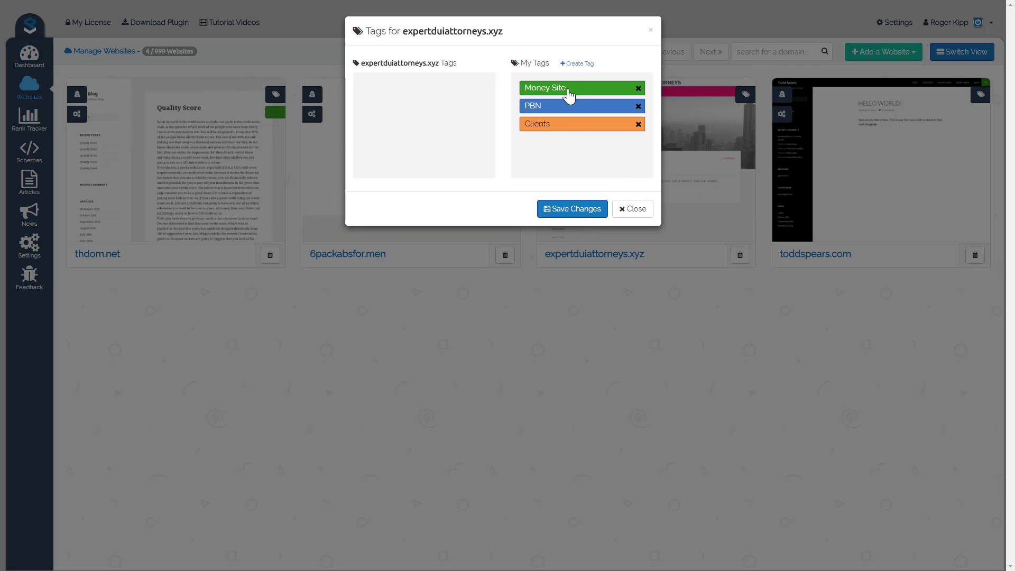
pyautogui.moveTo(562, 131)
pyautogui.mouseDown()
pyautogui.moveTo(373, 93)
pyautogui.moveTo(430, 109)
pyautogui.mouseUp()
pyautogui.click(577, 214)
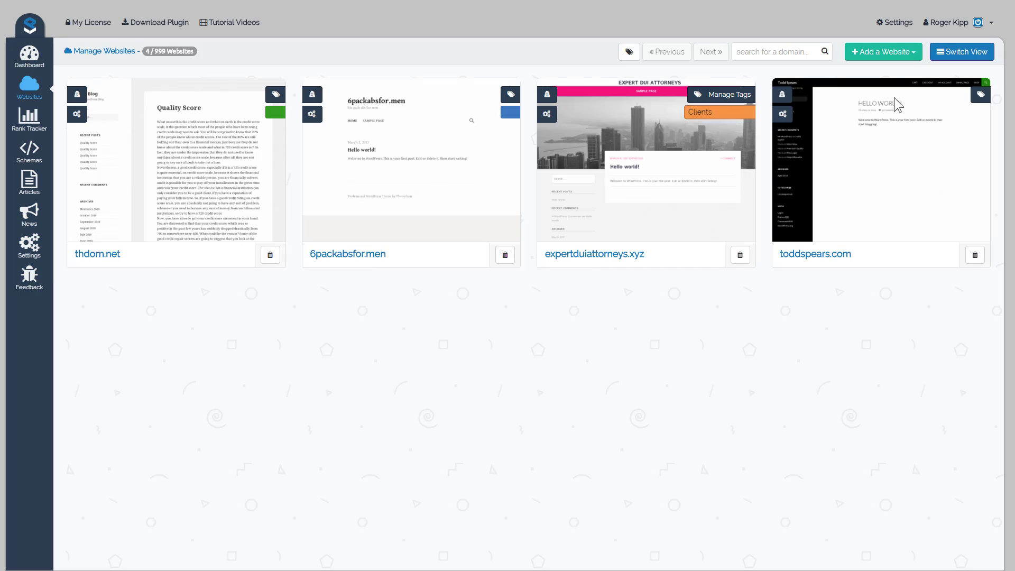
# Assign the Money Site tag to the last listed website and save the changes.
pyautogui.click(966, 97)
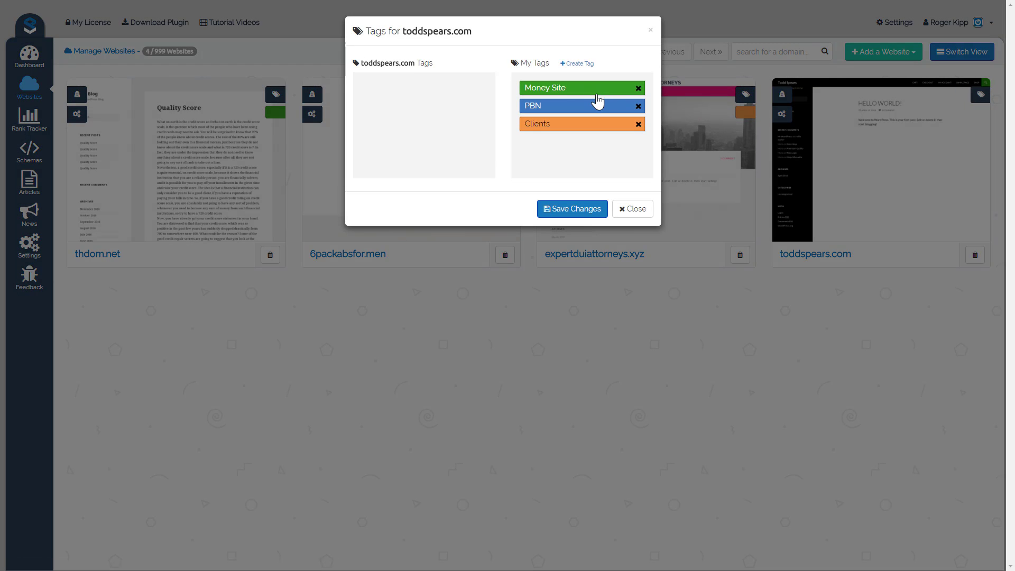
pyautogui.moveTo(579, 95); pyautogui.dragTo(421, 97)
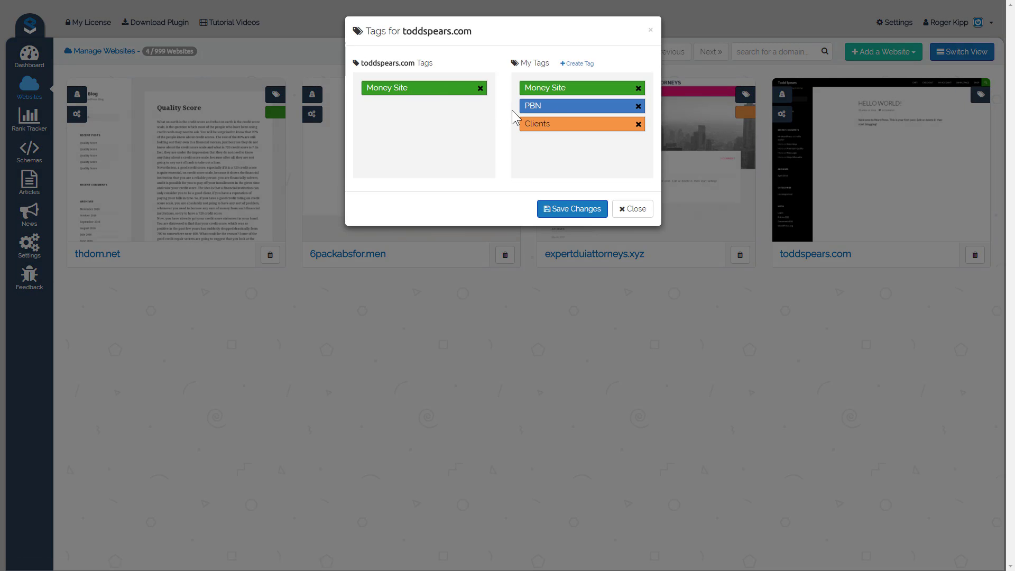
pyautogui.click(566, 212)
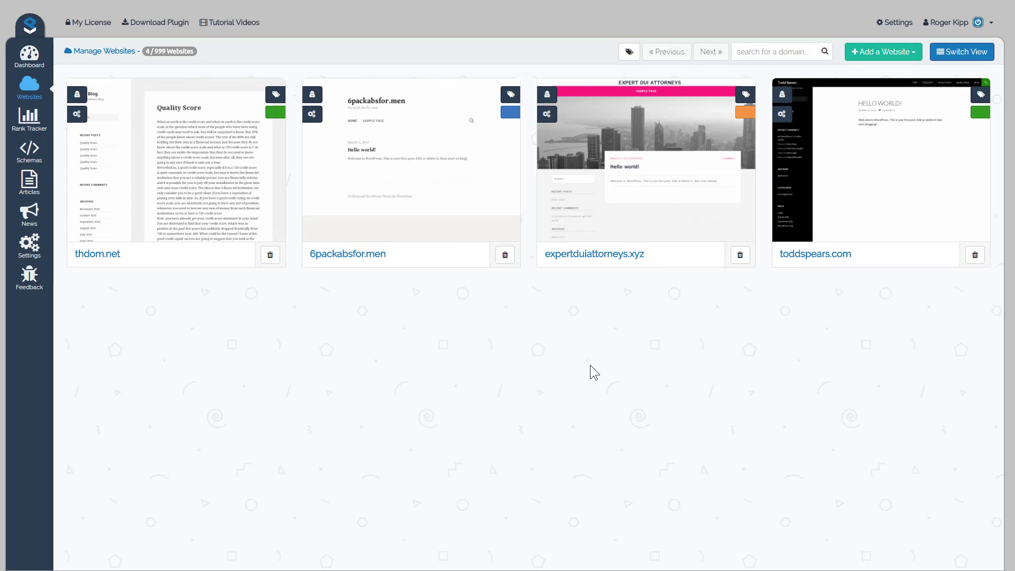
# Filter the managed websites by the PBN, Money Site and Clients tags in turn, and clear all tag filters.
pyautogui.click(629, 51)
pyautogui.click(654, 100)
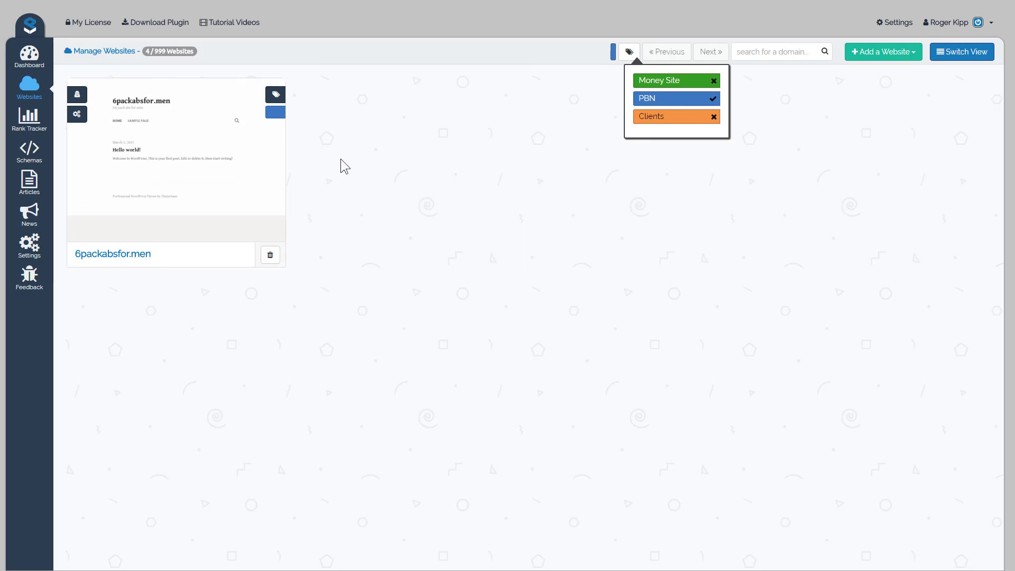
pyautogui.click(679, 107)
pyautogui.click(680, 91)
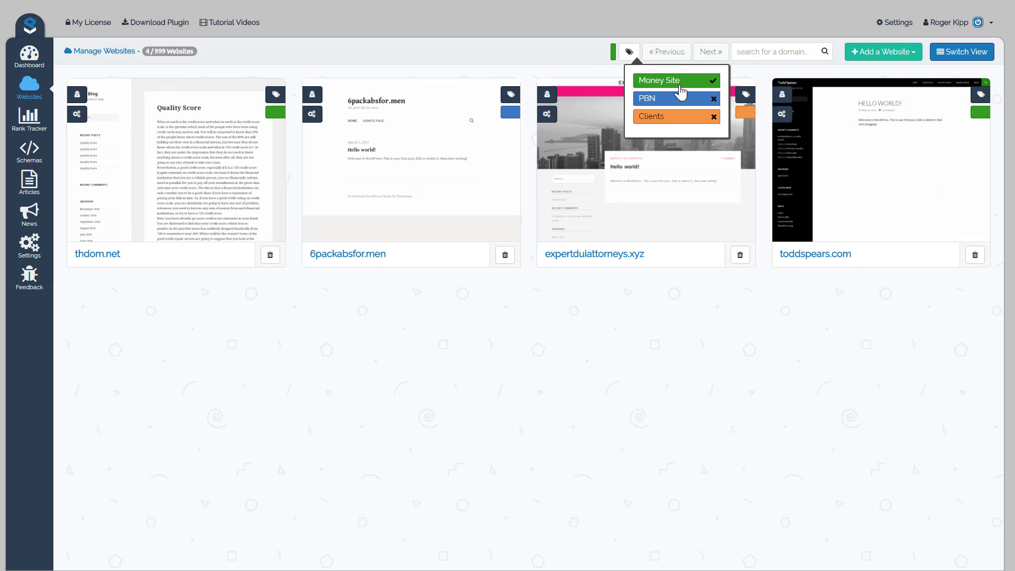
pyautogui.click(671, 119)
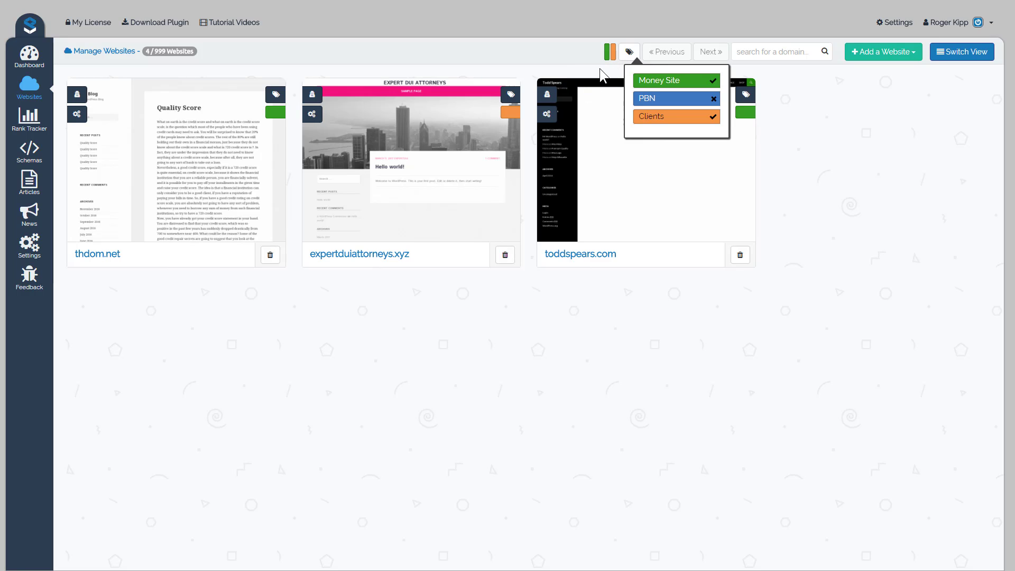
pyautogui.click(709, 81)
pyautogui.click(676, 113)
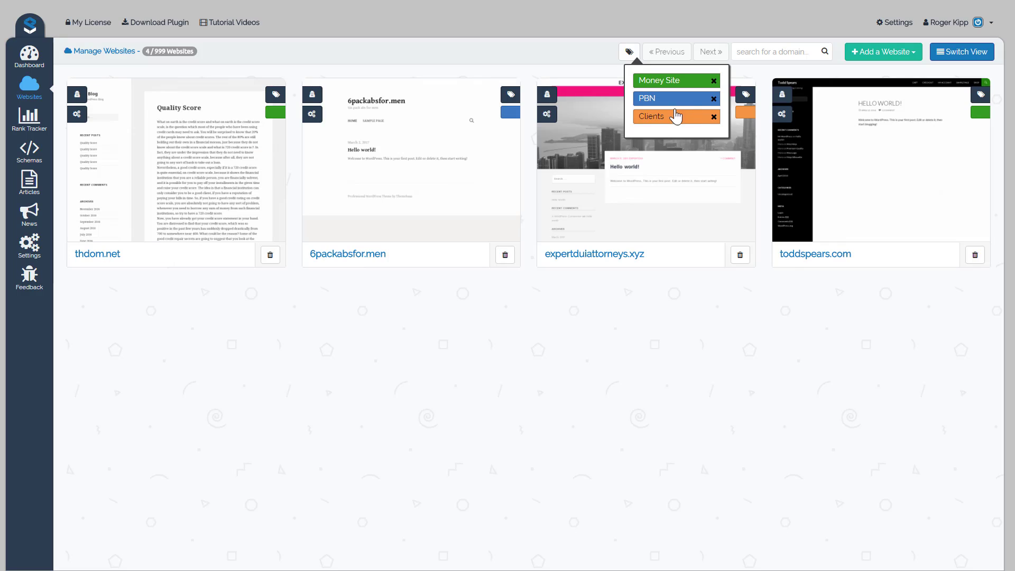
pyautogui.click(563, 383)
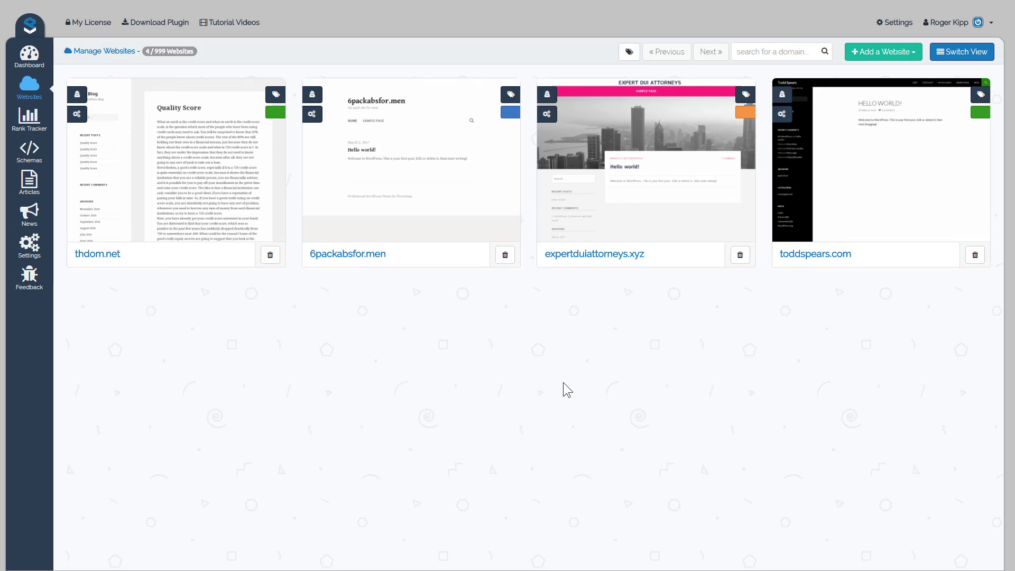
# Switch the managed websites to the table view, and open the API key settings to view the supported services.
pyautogui.click(967, 55)
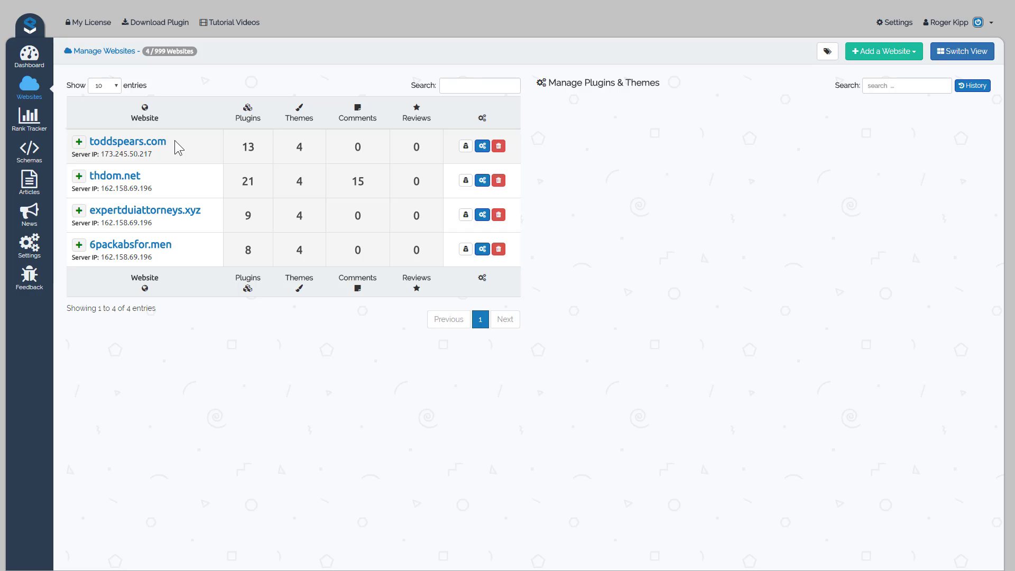
pyautogui.click(34, 254)
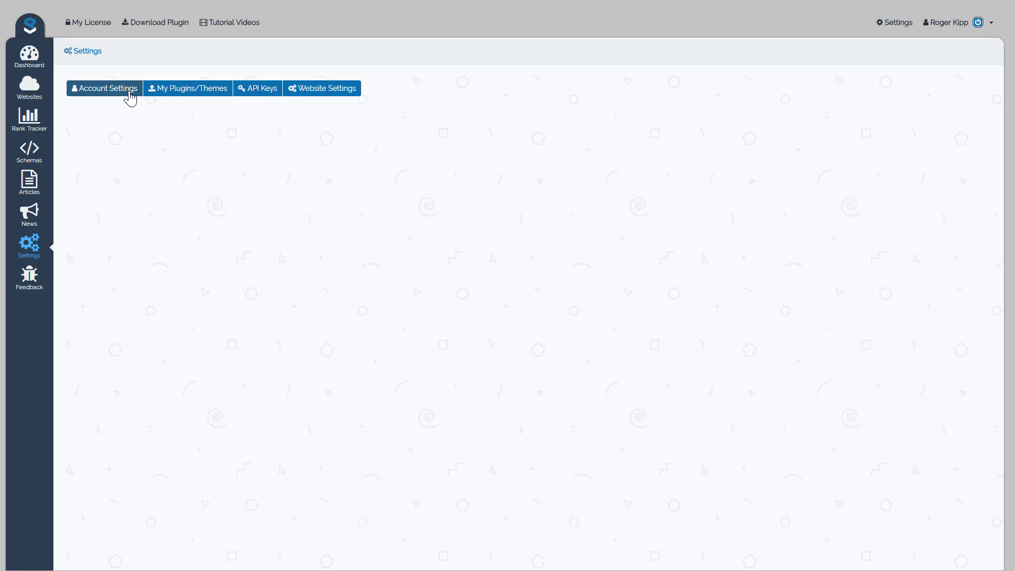
pyautogui.click(260, 96)
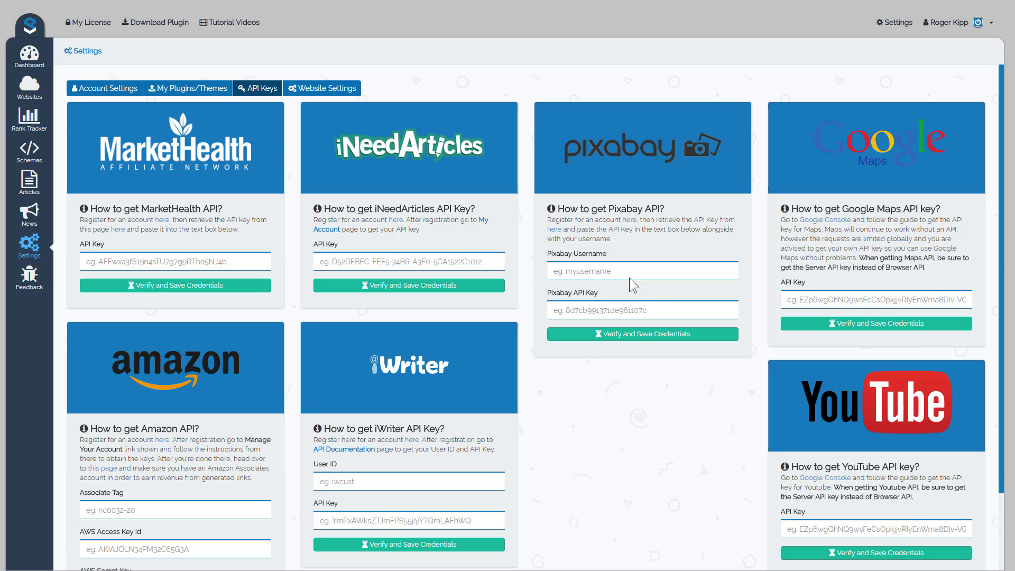
# Review the uploaded plugins and themes in the settings, and open the plugin upload file chooser and cancel it.
pyautogui.click(189, 91)
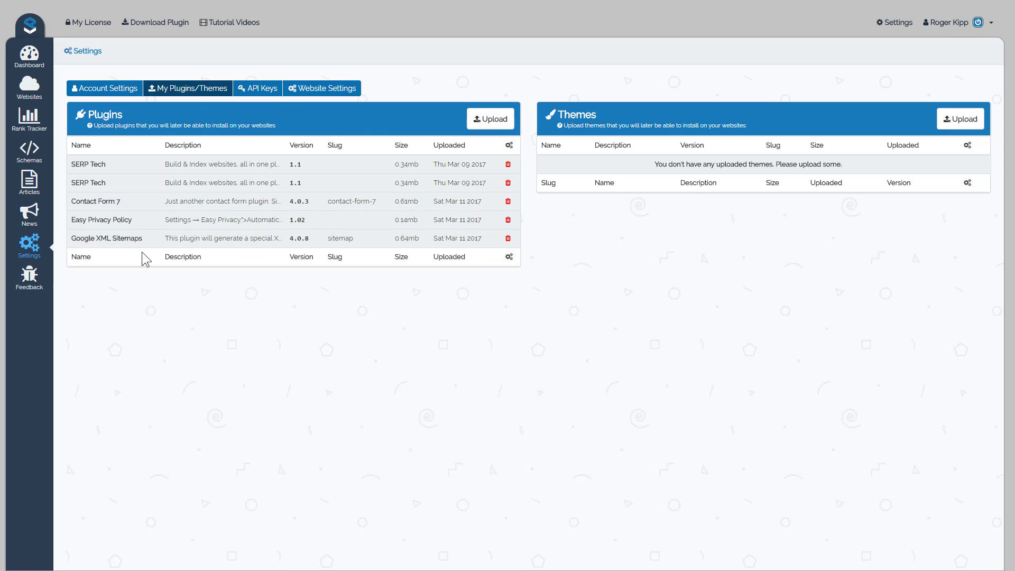
pyautogui.moveTo(144, 239); pyautogui.dragTo(70, 239)
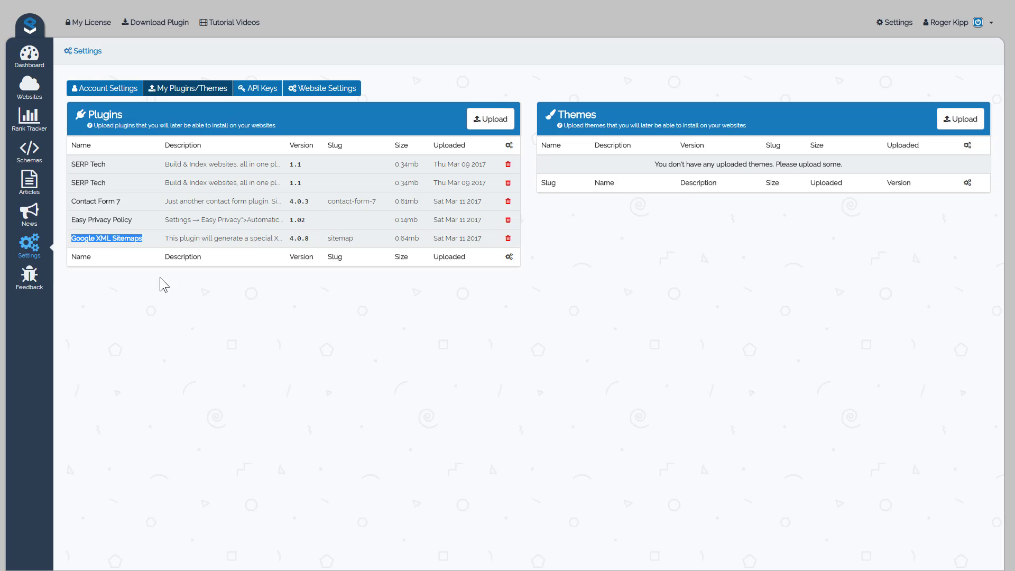
pyautogui.click(486, 122)
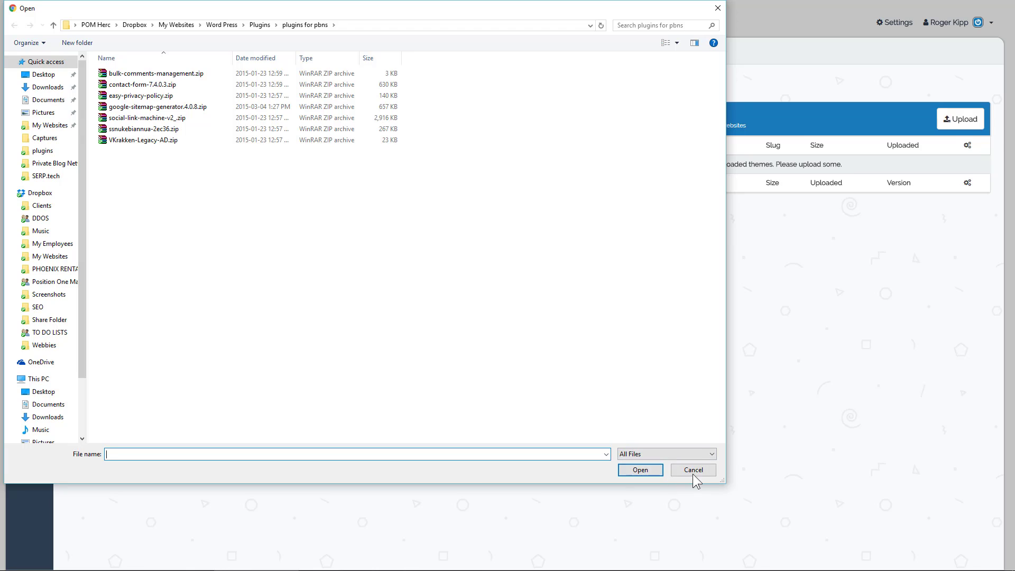
pyautogui.click(692, 473)
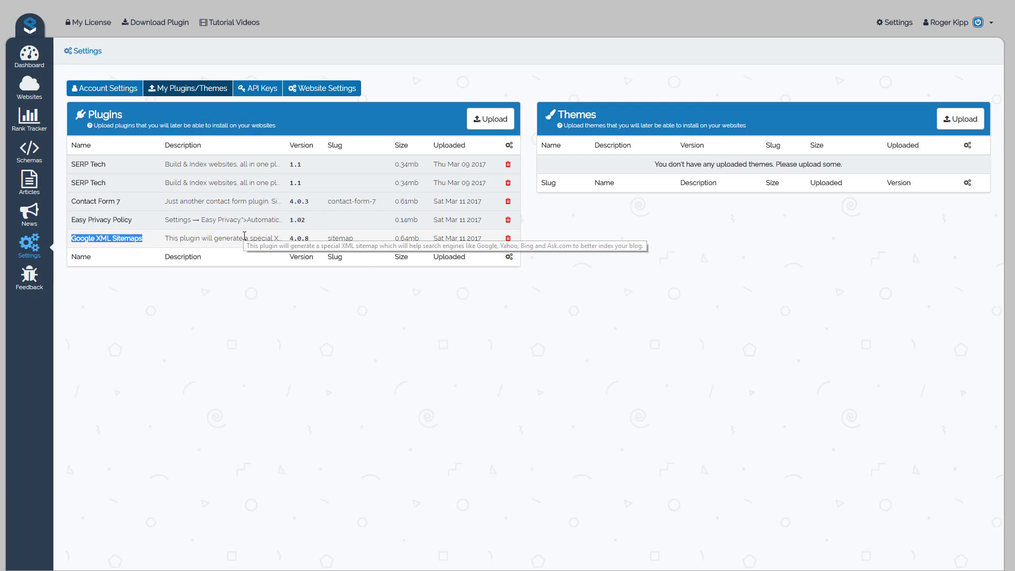
pyautogui.click(203, 332)
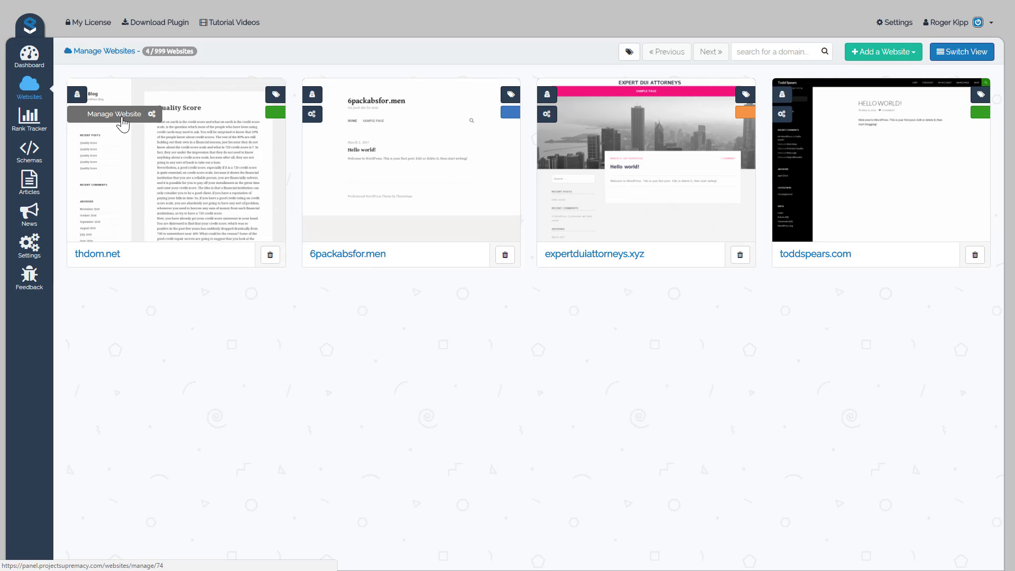
# Open the management page of thdom.net and look over its website, WordPress and server details.
pyautogui.click(123, 123)
pyautogui.click(116, 120)
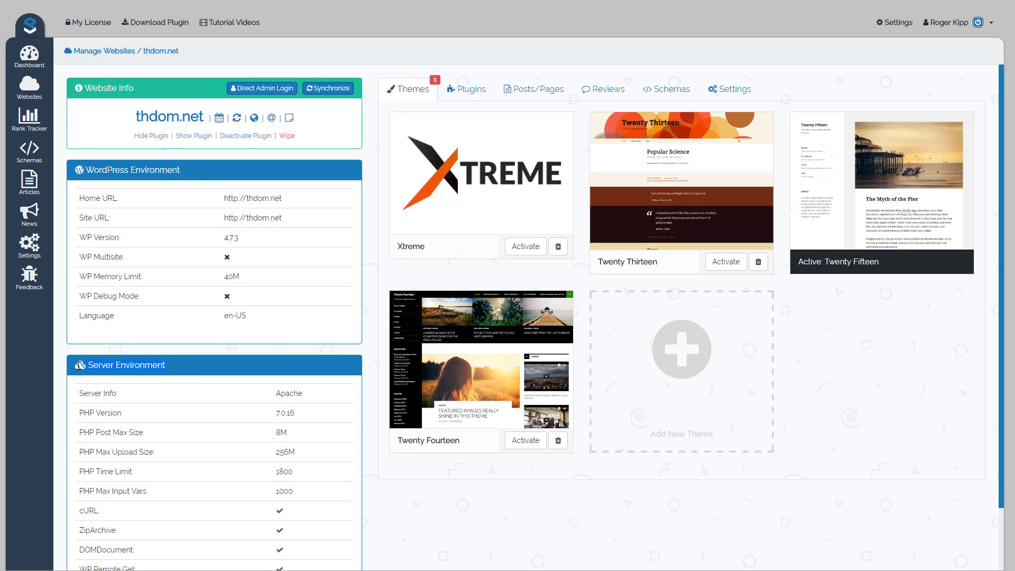
pyautogui.scroll(-1, 220, 437)
pyautogui.scroll(1, 197, 437)
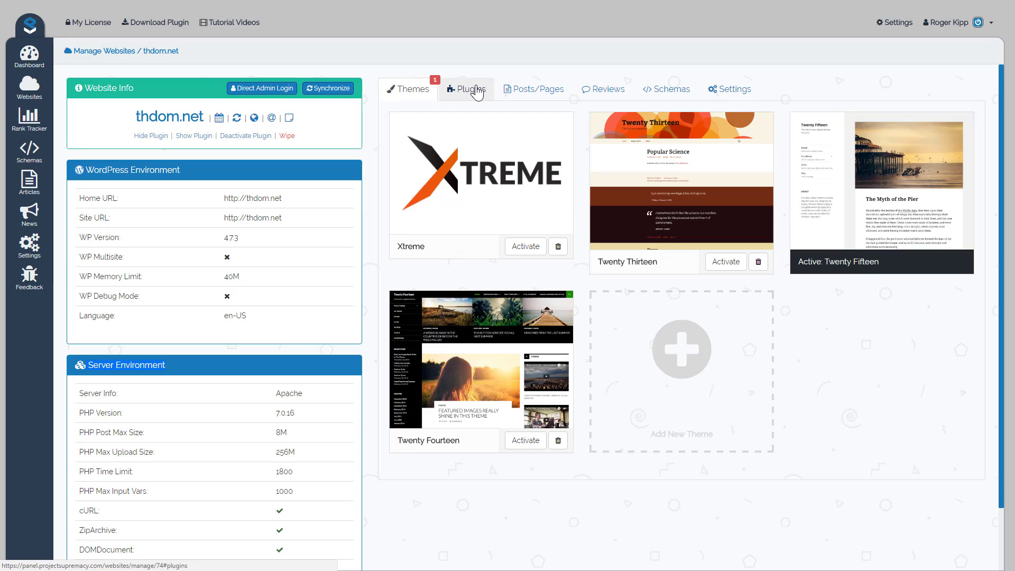
# Start adding a new plugin to thdom.net and search the WordPress repository for AMP.
pyautogui.click(477, 93)
pyautogui.click(517, 114)
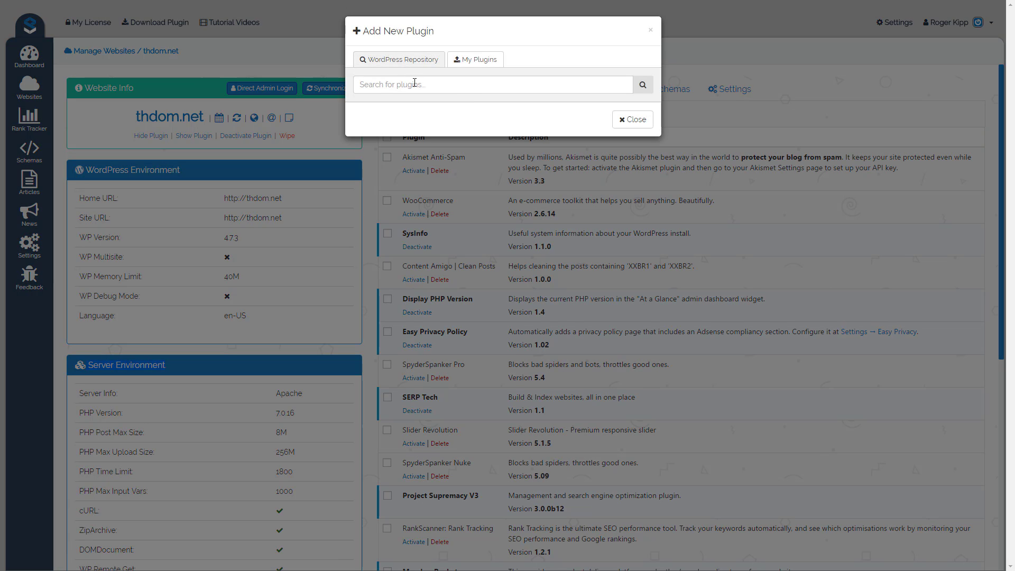
pyautogui.click(415, 83)
pyautogui.write('AMP')
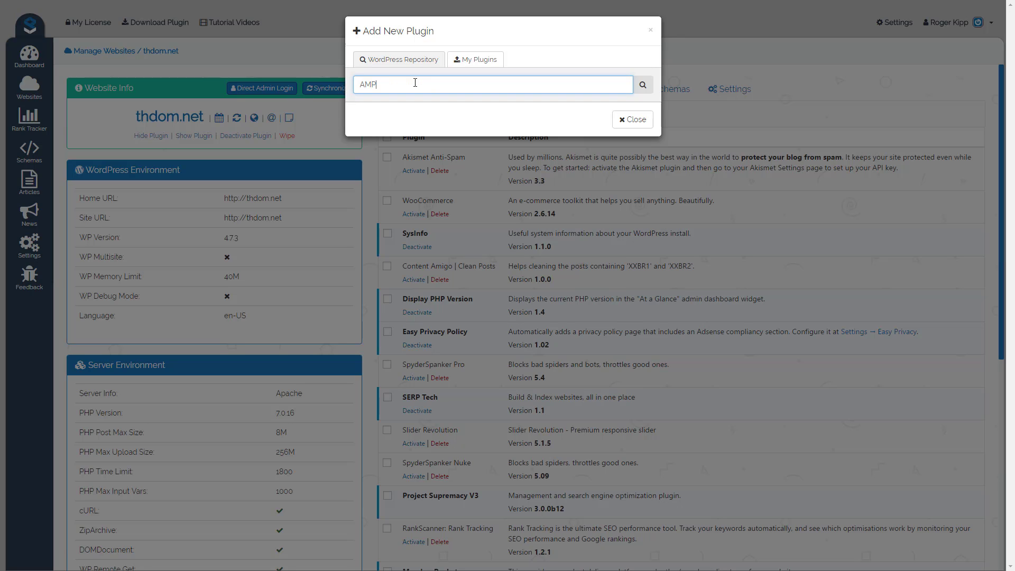
pyautogui.click(642, 84)
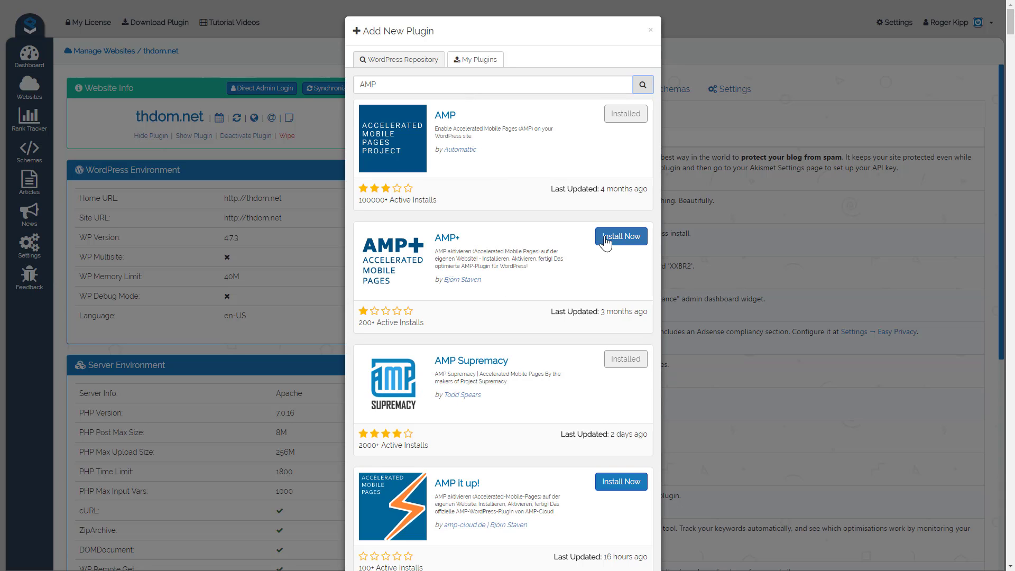
# Select Contact Form 7, Easy Privacy Policy and Google XML Sitemaps from the uploaded plugins, and close the dialog without uploading.
pyautogui.click(470, 63)
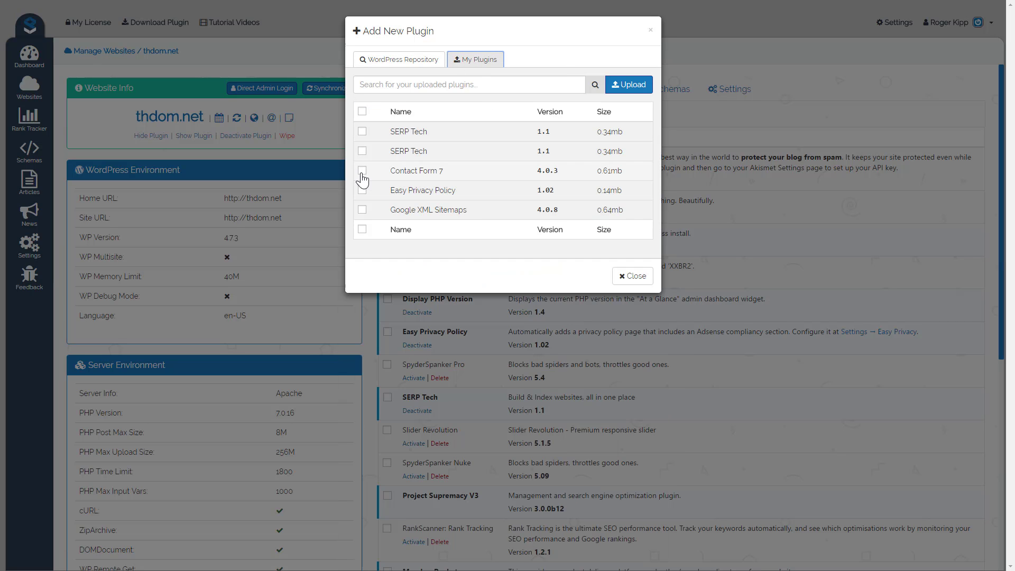
pyautogui.click(362, 170)
pyautogui.click(362, 189)
pyautogui.click(362, 210)
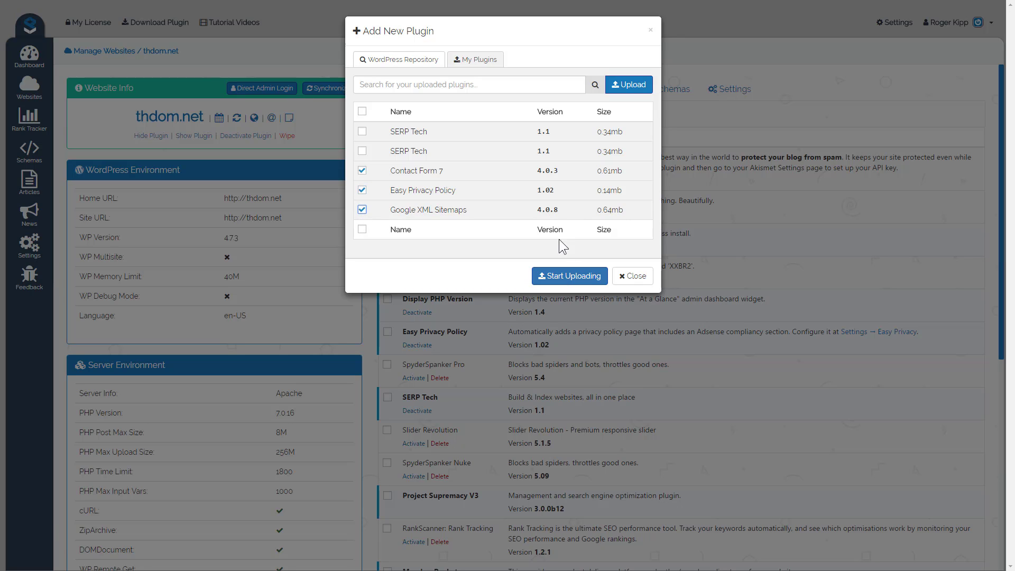
pyautogui.click(652, 33)
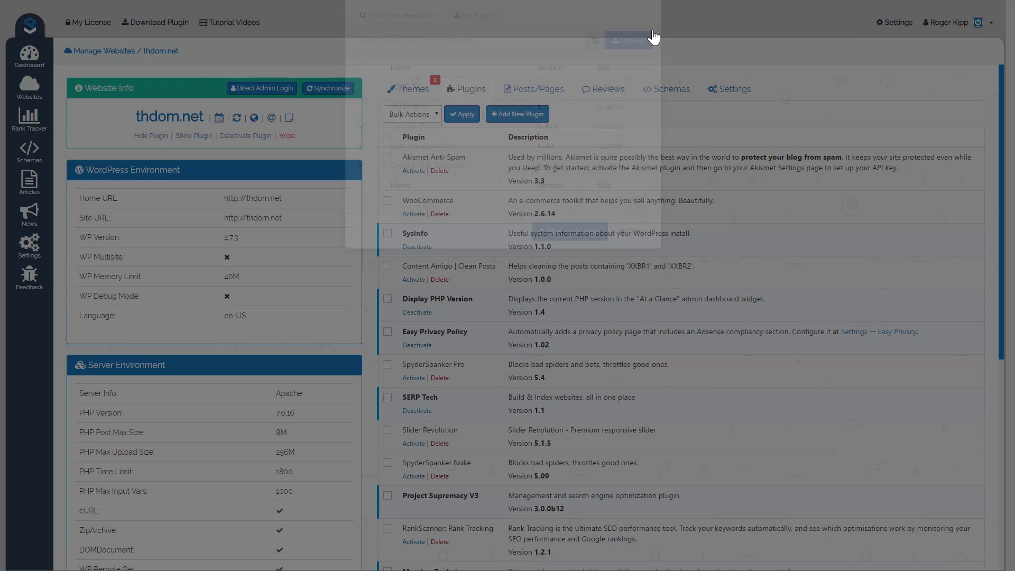
# View the themes, posts and pages, reviews, and homepage schemas of thdom.net.
pyautogui.click(405, 100)
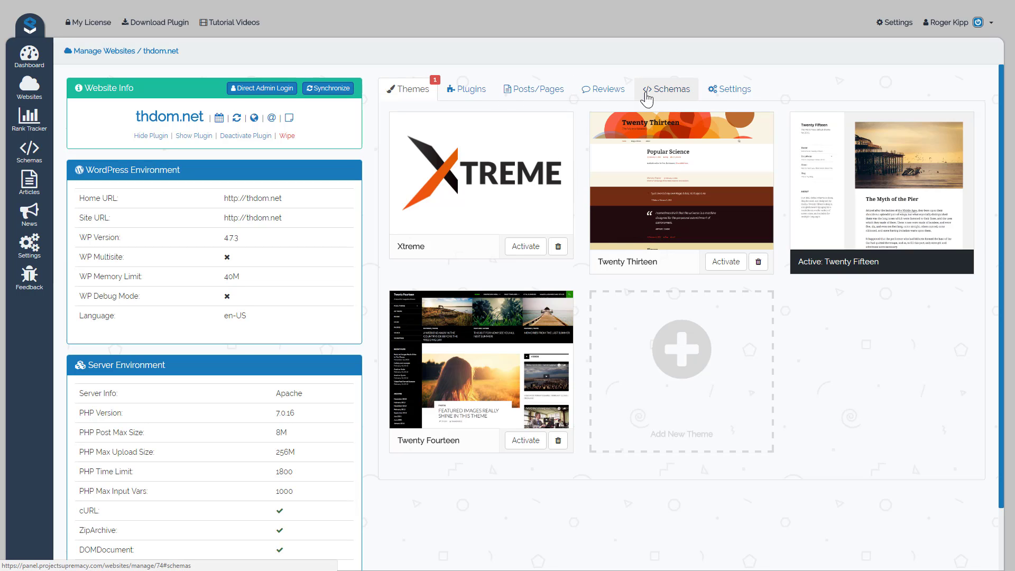
pyautogui.click(544, 95)
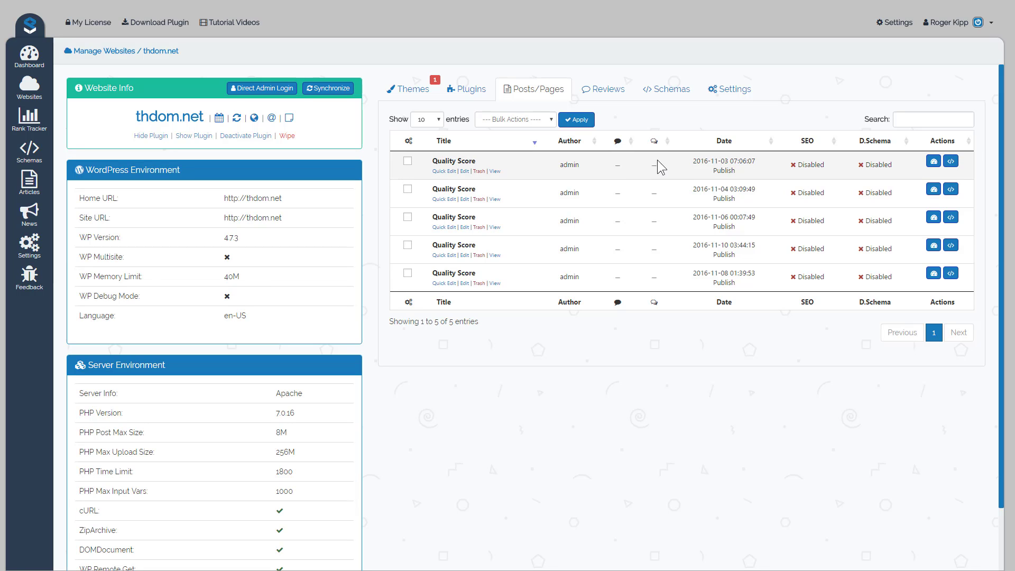
pyautogui.click(605, 91)
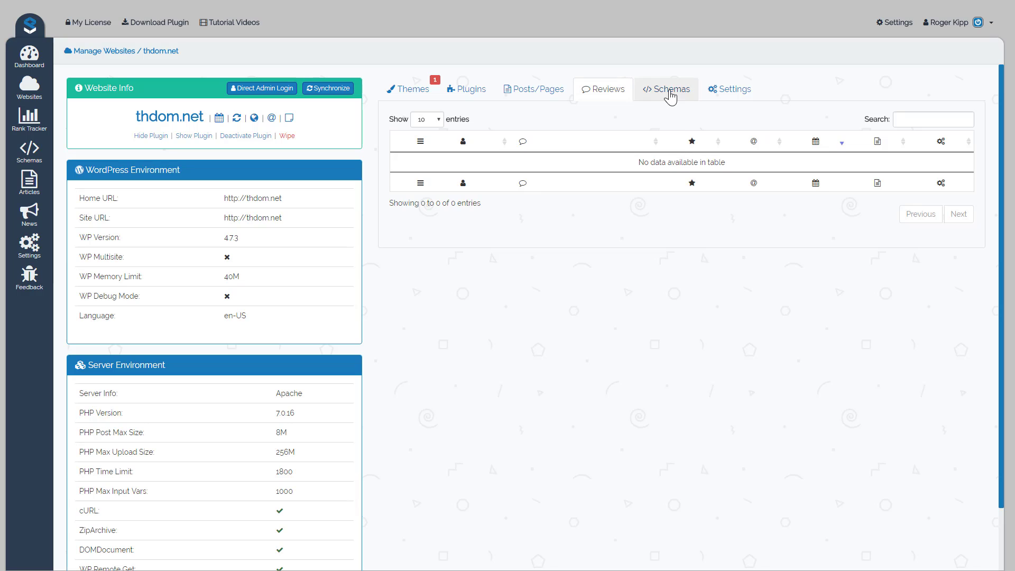
pyautogui.click(670, 95)
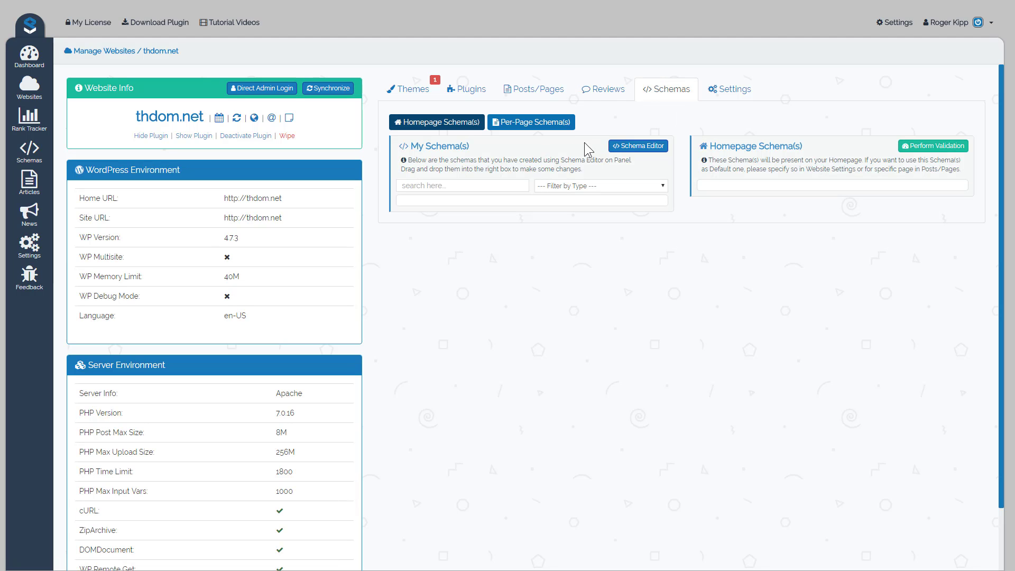
# Review the general, writing and reading settings of thdom.net.
pyautogui.click(730, 89)
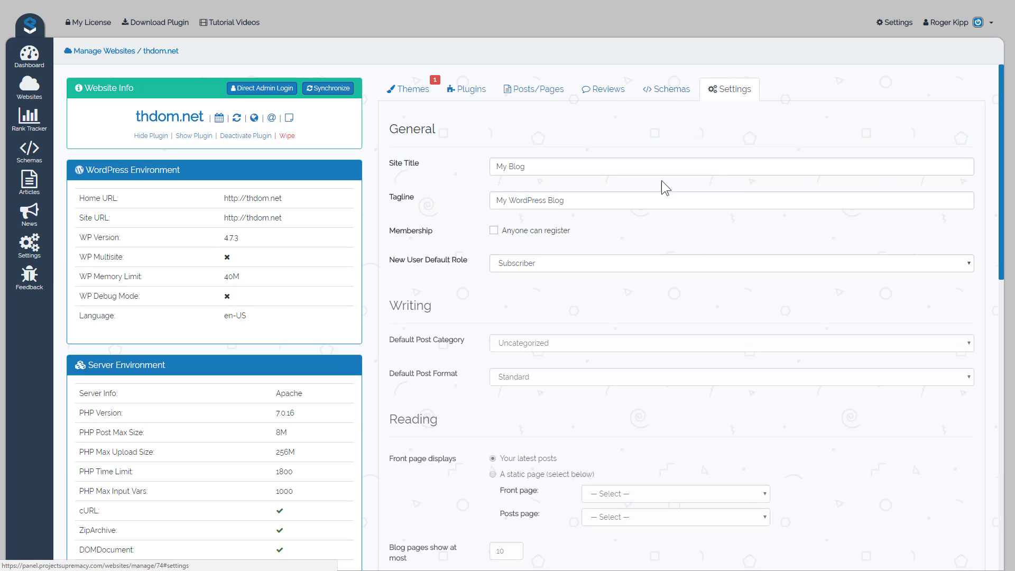
pyautogui.scroll(-1, 472, 238)
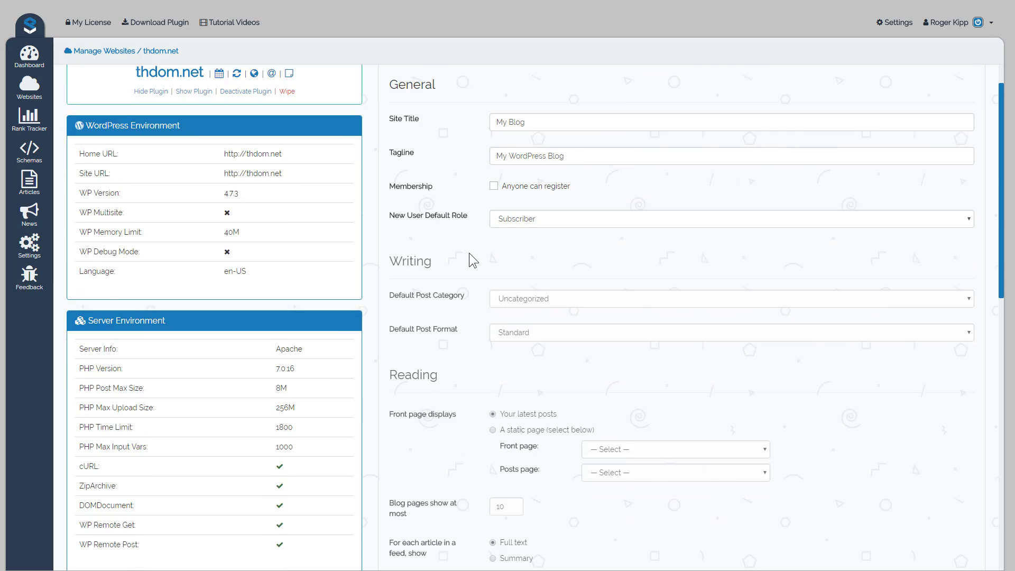
pyautogui.scroll(-6, 474, 275)
pyautogui.scroll(8, 475, 283)
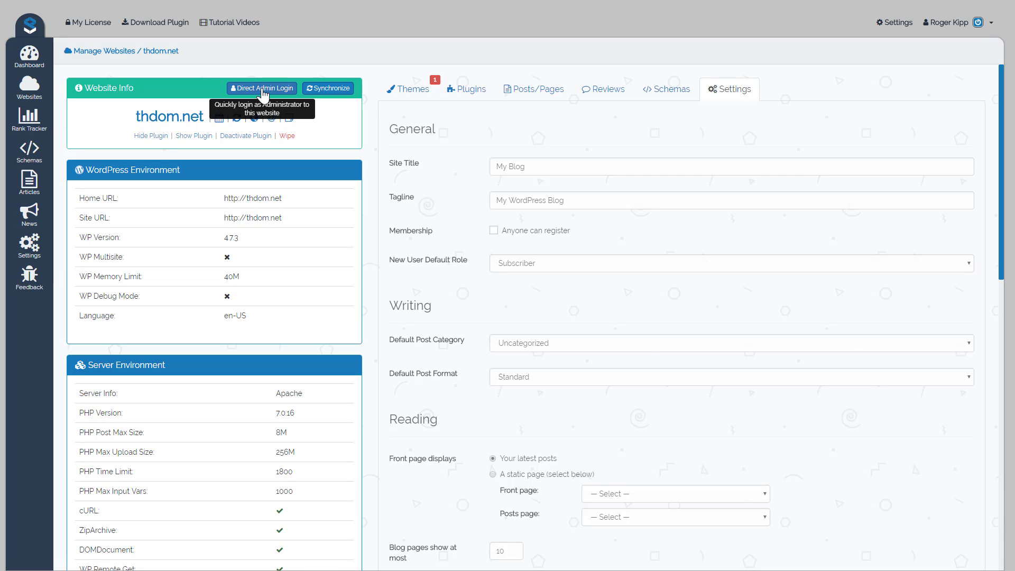
# Log in directly as administrator to thdom.net's WordPress and open the Supremacy V3 plugin dashboard.
pyautogui.click(263, 91)
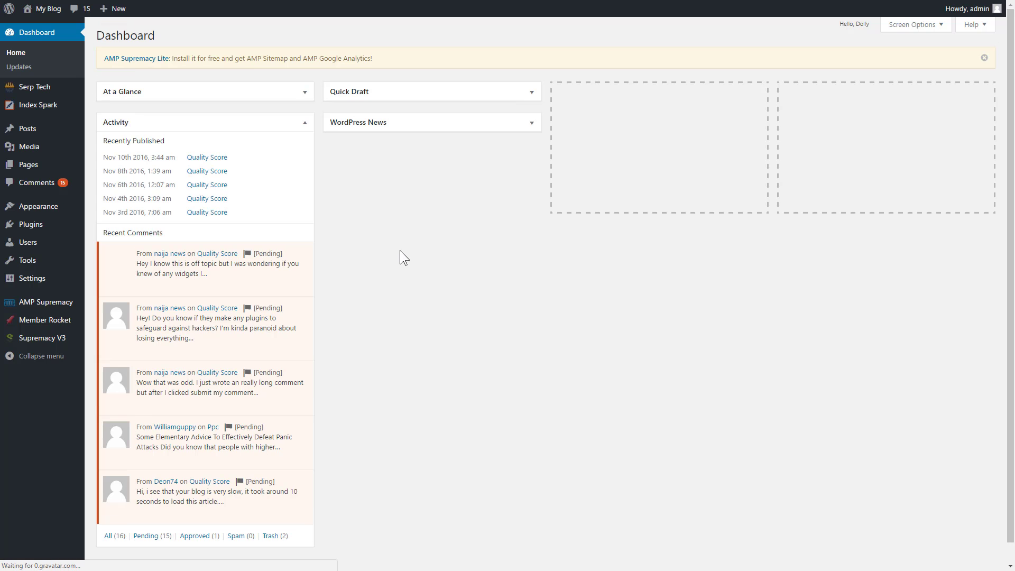
pyautogui.moveTo(40, 344)
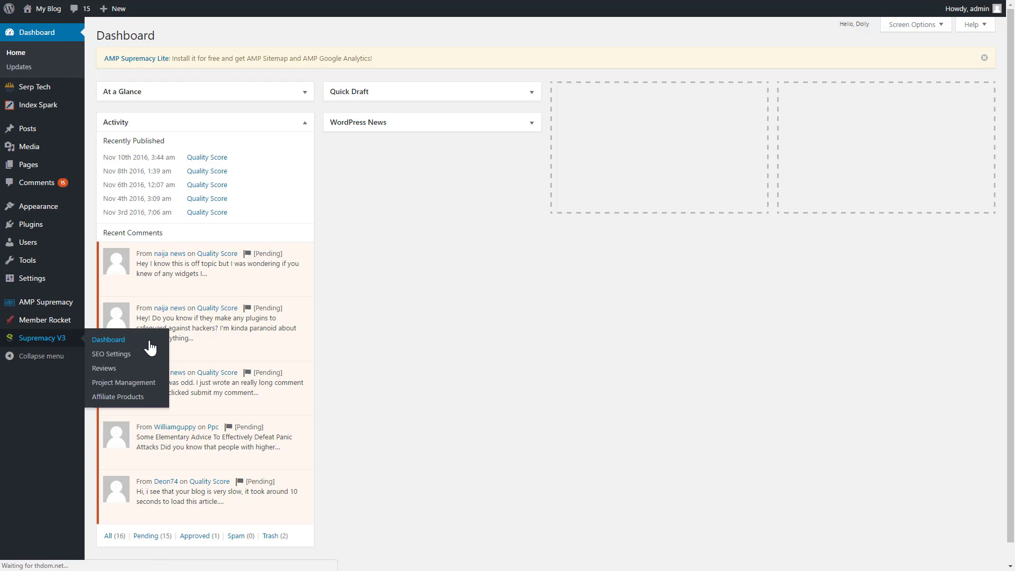
pyautogui.click(172, 340)
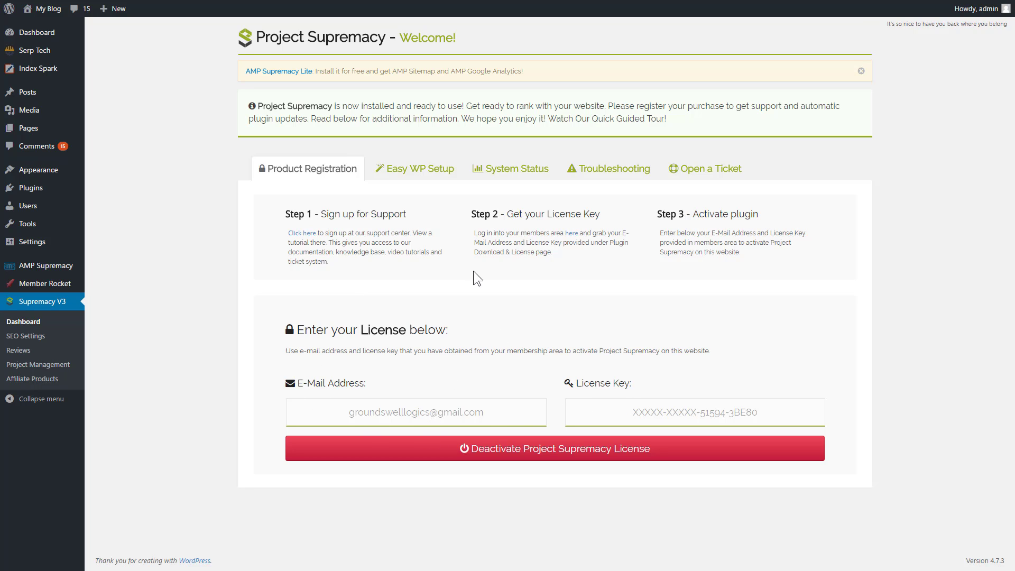
# Examine the Easy WP Setup options for general, comments, content, plugin and theme settings.
pyautogui.click(419, 170)
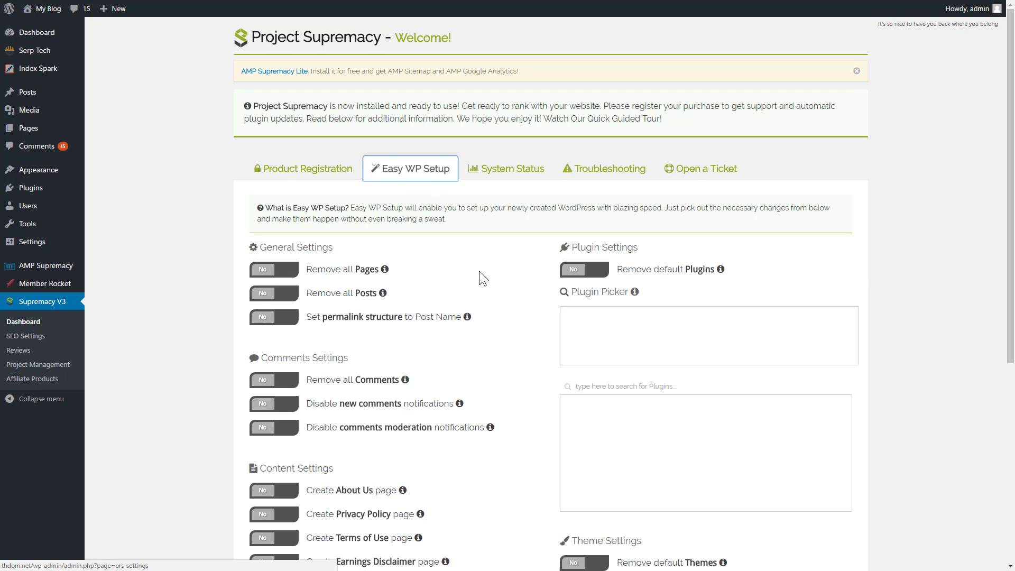
pyautogui.scroll(-2, 499, 296)
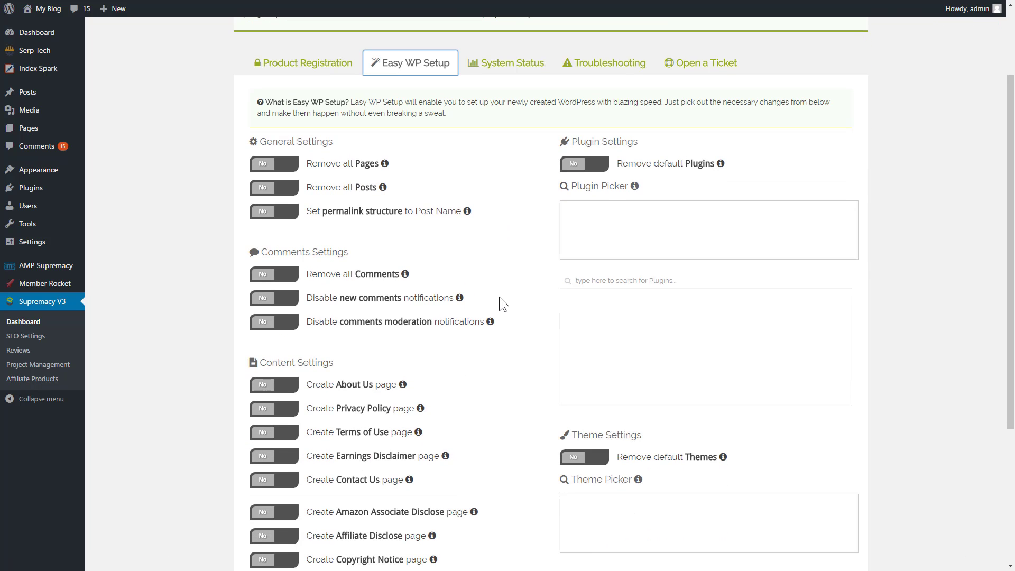
pyautogui.scroll(-2, 499, 297)
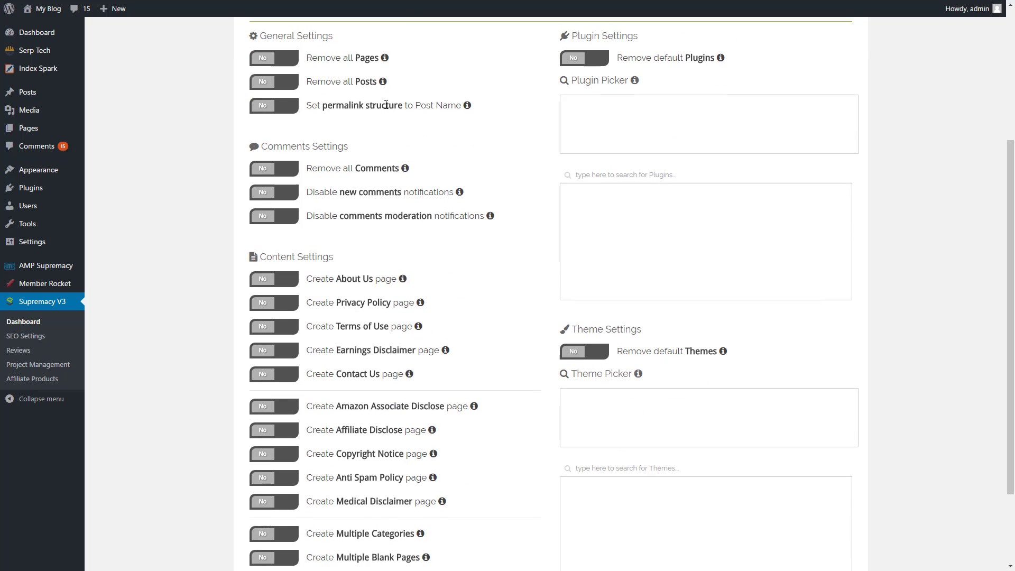
pyautogui.scroll(-2, 255, 414)
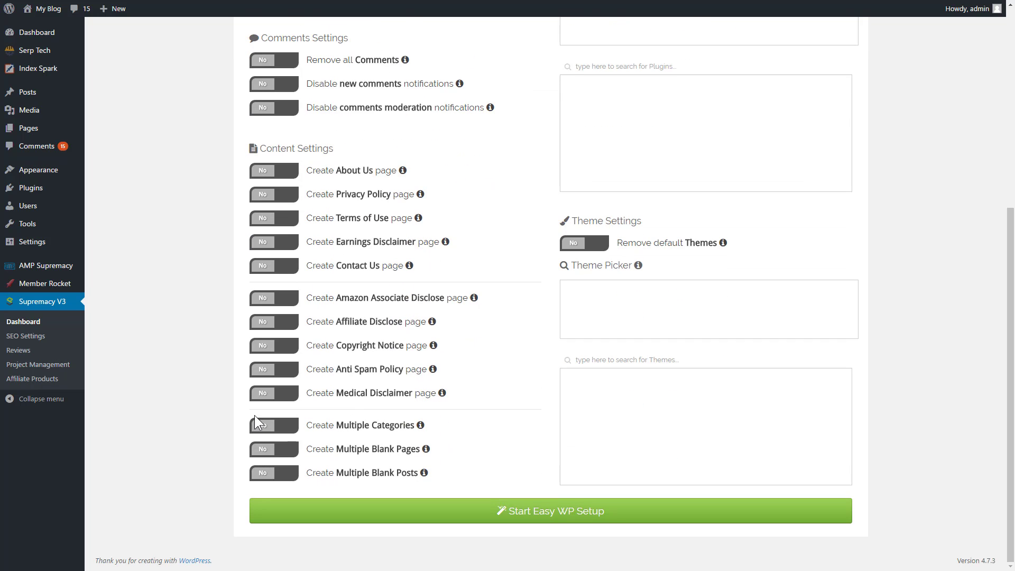
# Look over the rest of the Easy WP Setup options, the System Status report and the support ticket form.
pyautogui.scroll(4, 365, 397)
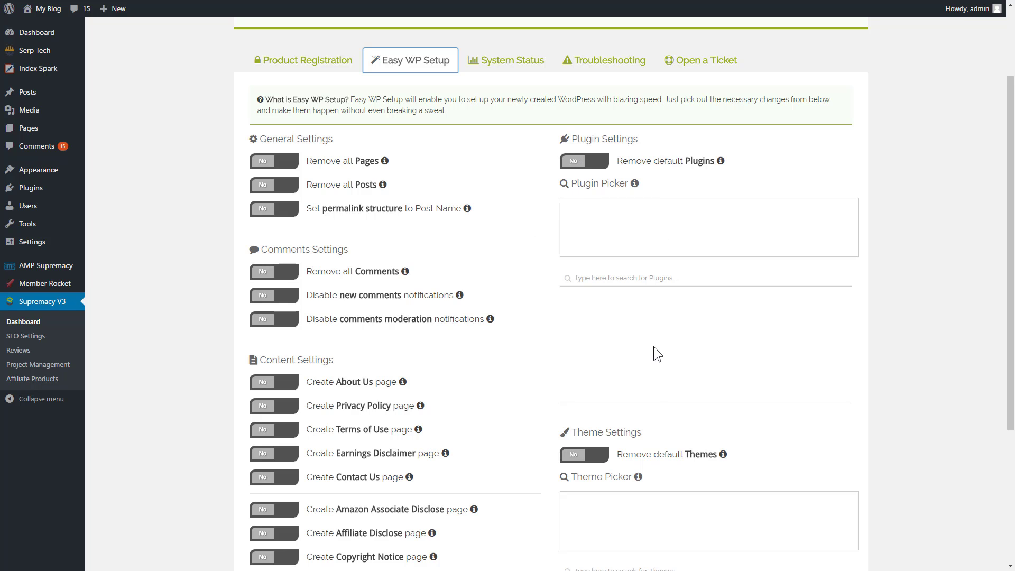
pyautogui.scroll(-2, 639, 391)
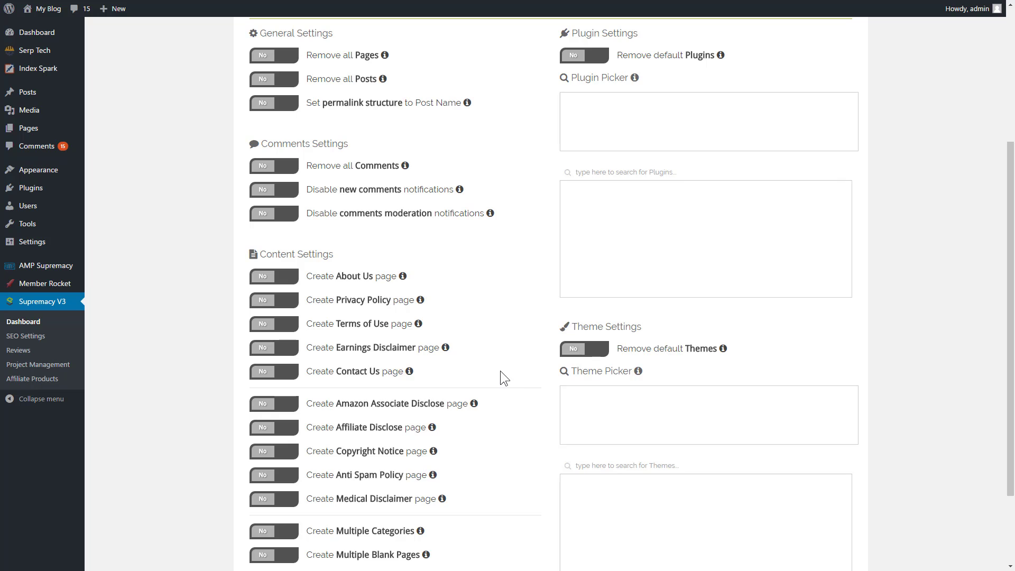
pyautogui.scroll(-2, 499, 370)
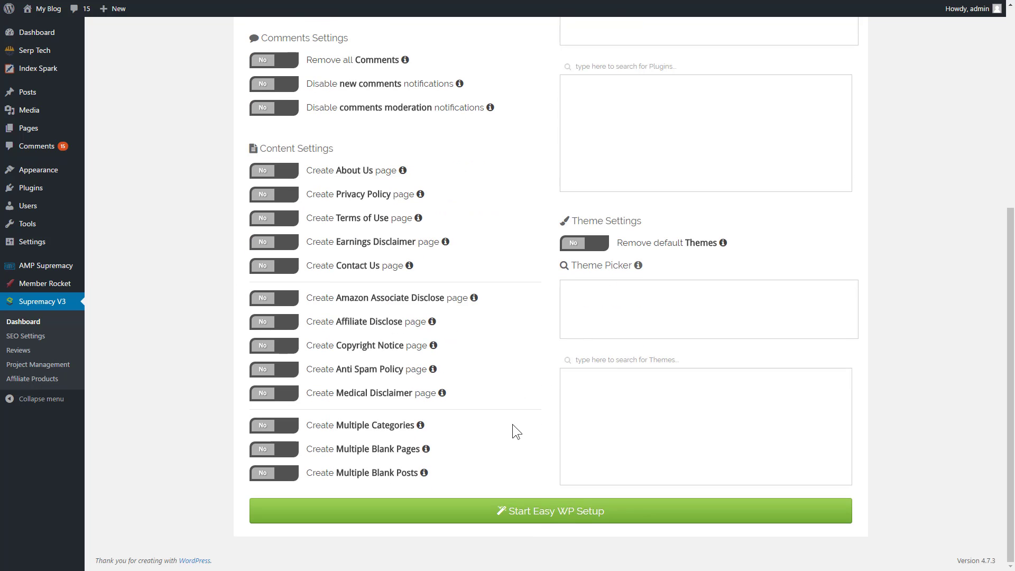
pyautogui.scroll(6, 512, 414)
pyautogui.click(516, 174)
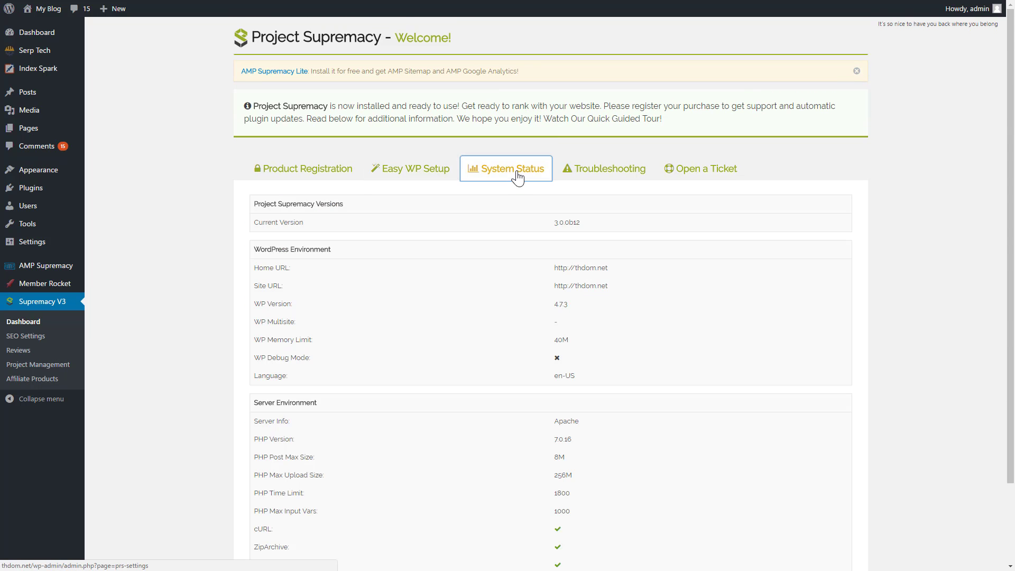
pyautogui.click(610, 173)
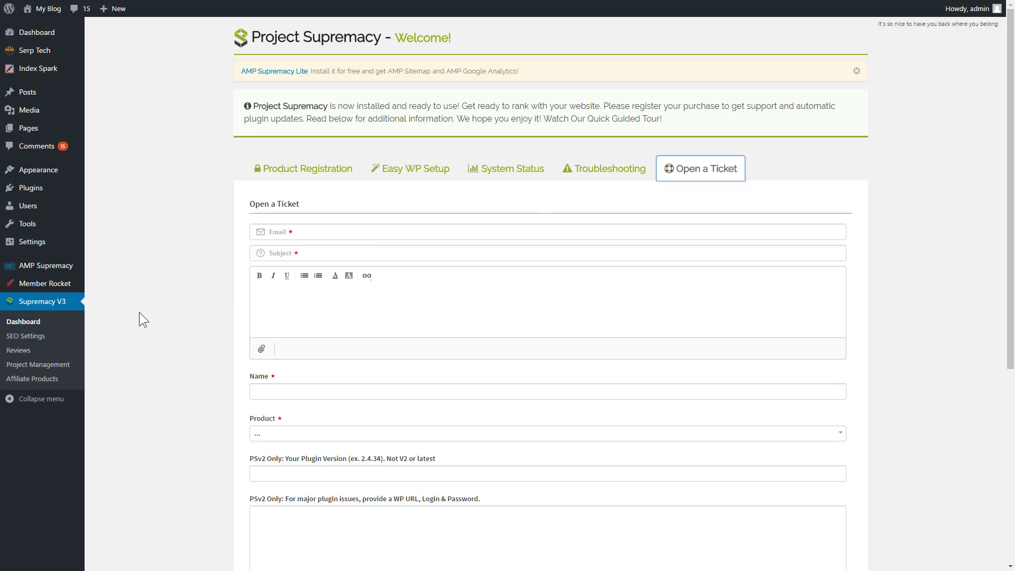
# Review the plugin's SEO settings for general options, post types and taxonomies.
pyautogui.click(16, 336)
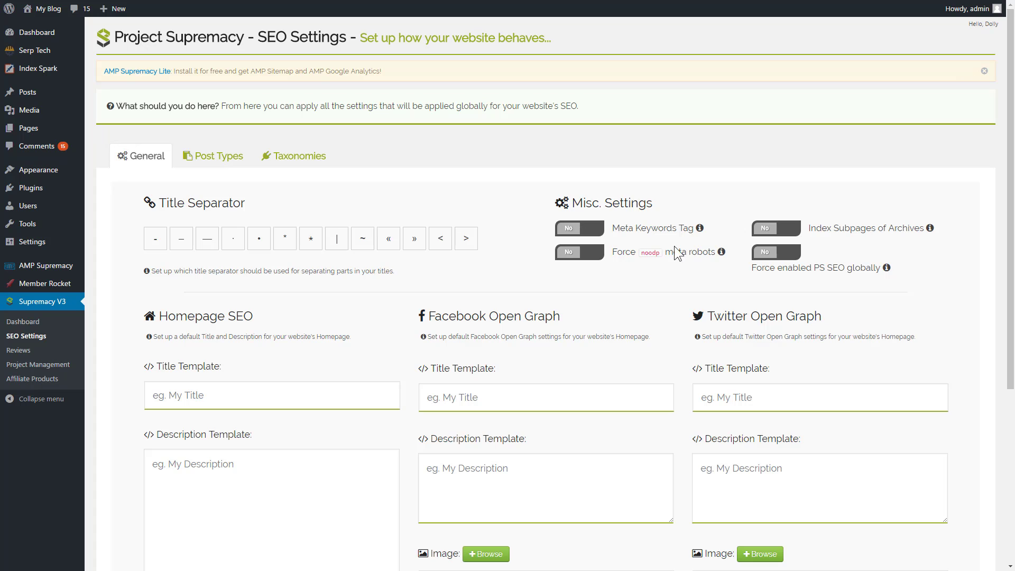
pyautogui.scroll(-3, 611, 399)
pyautogui.scroll(3, 580, 395)
pyautogui.click(214, 157)
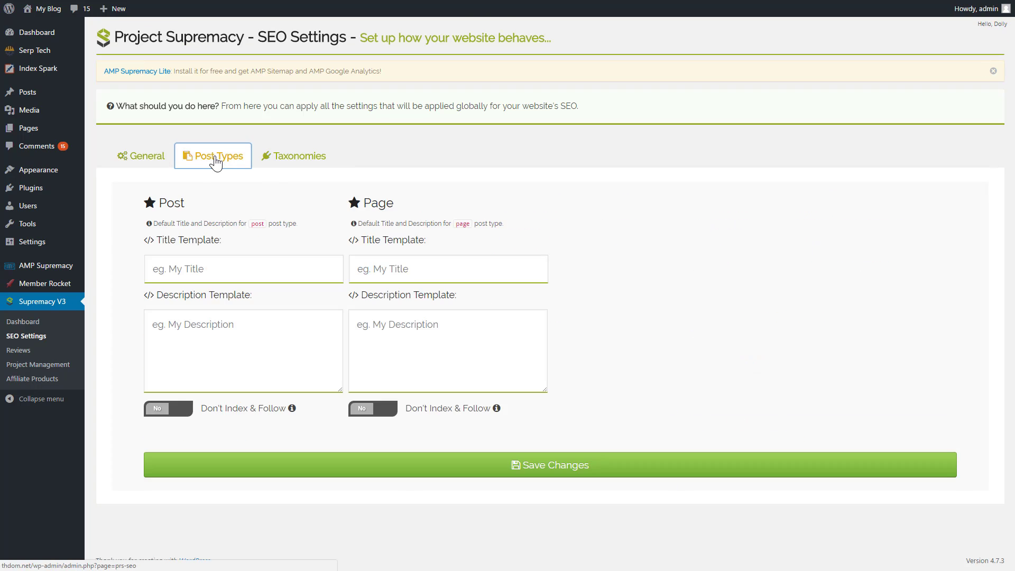
pyautogui.click(290, 161)
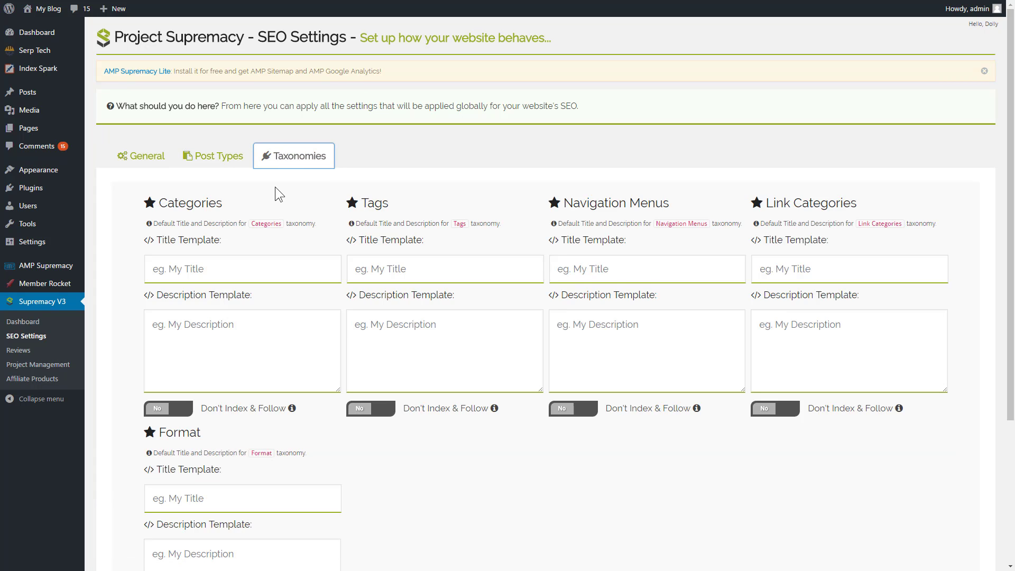
# Add Website and Telephone fields to the review widget, placing Telephone above Name and Website directly below Name.
pyautogui.click(19, 351)
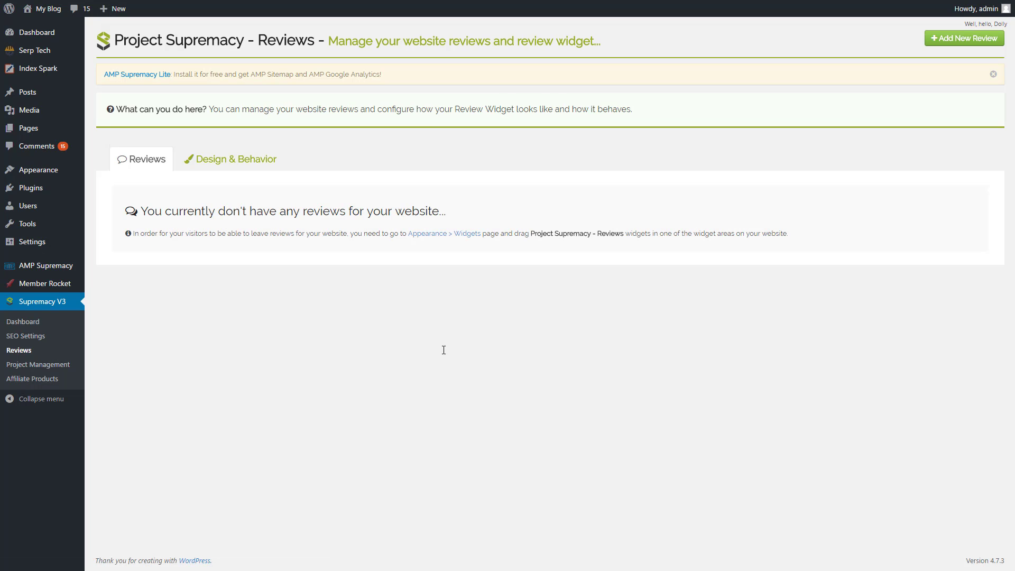
pyautogui.click(226, 158)
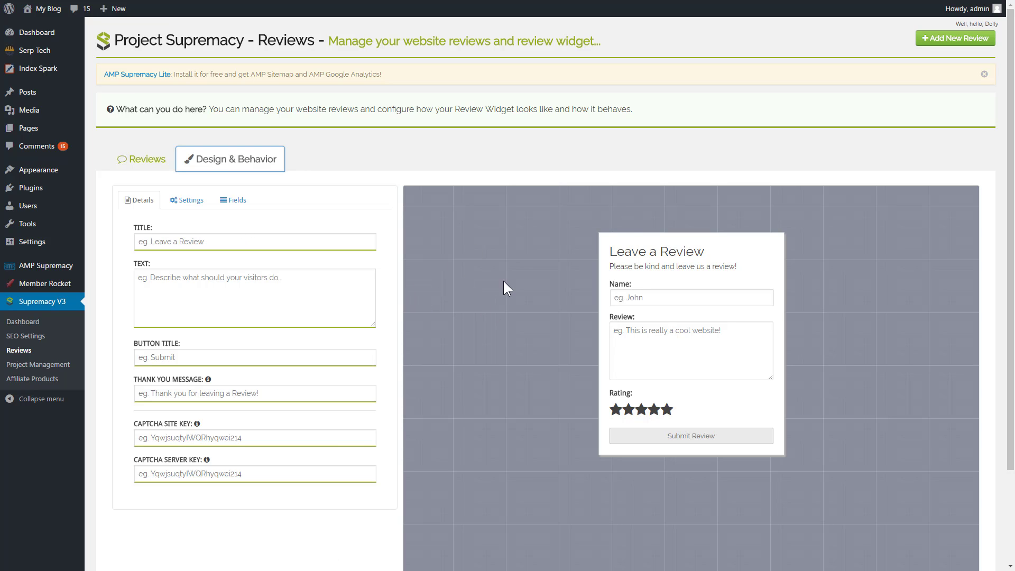
pyautogui.click(233, 200)
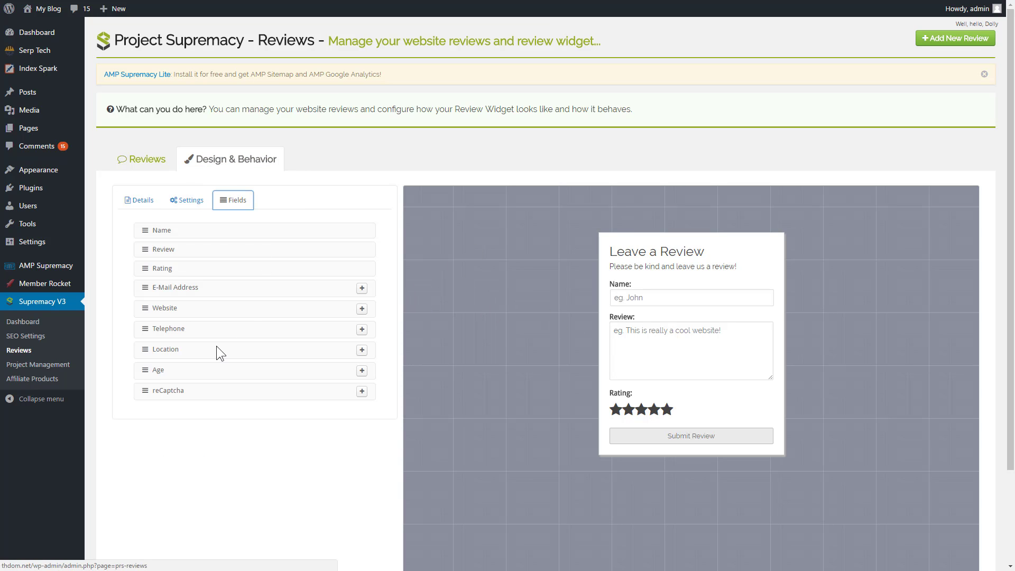
pyautogui.click(361, 330)
pyautogui.click(362, 309)
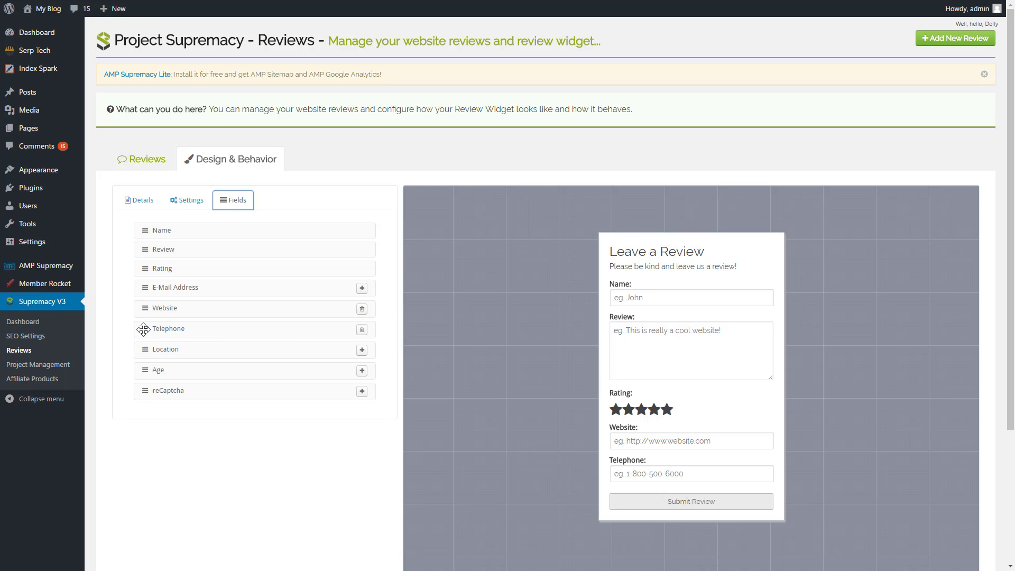
pyautogui.moveTo(143, 330); pyautogui.dragTo(148, 229)
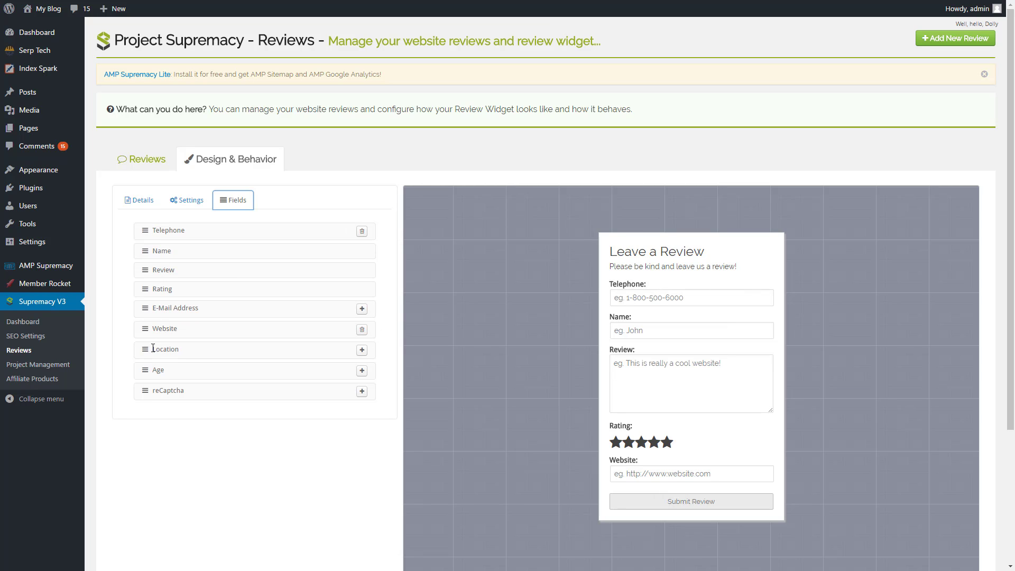
pyautogui.moveTo(142, 330); pyautogui.dragTo(144, 267)
# Set the review widget's alignment to Center and check its details and display settings.
pyautogui.click(191, 202)
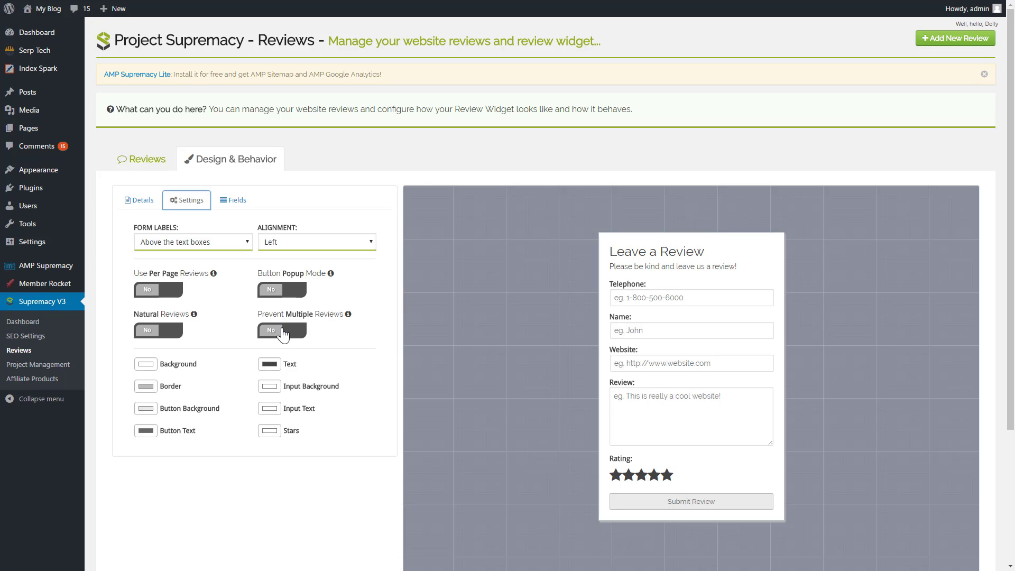
pyautogui.click(323, 240)
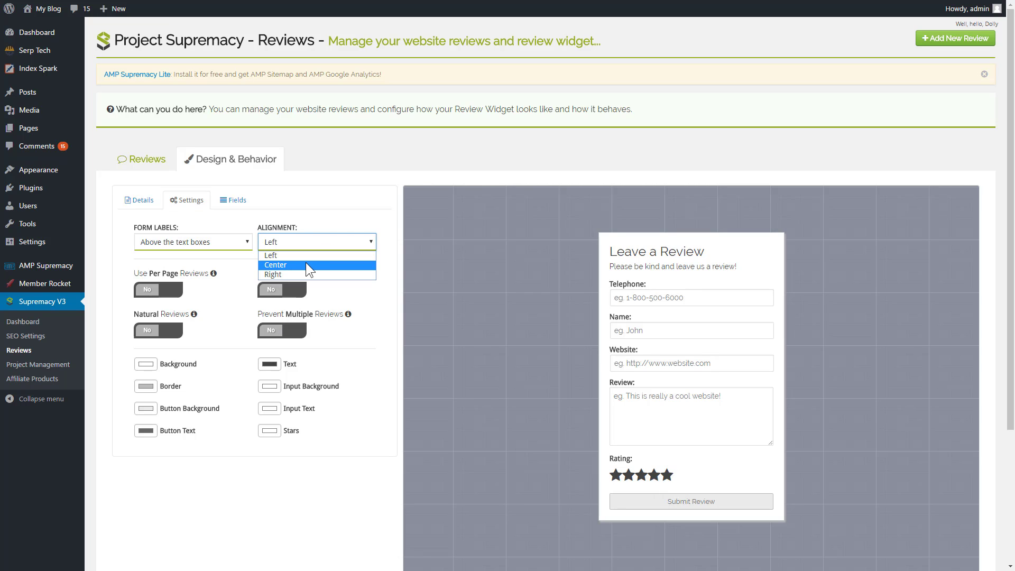
pyautogui.click(307, 264)
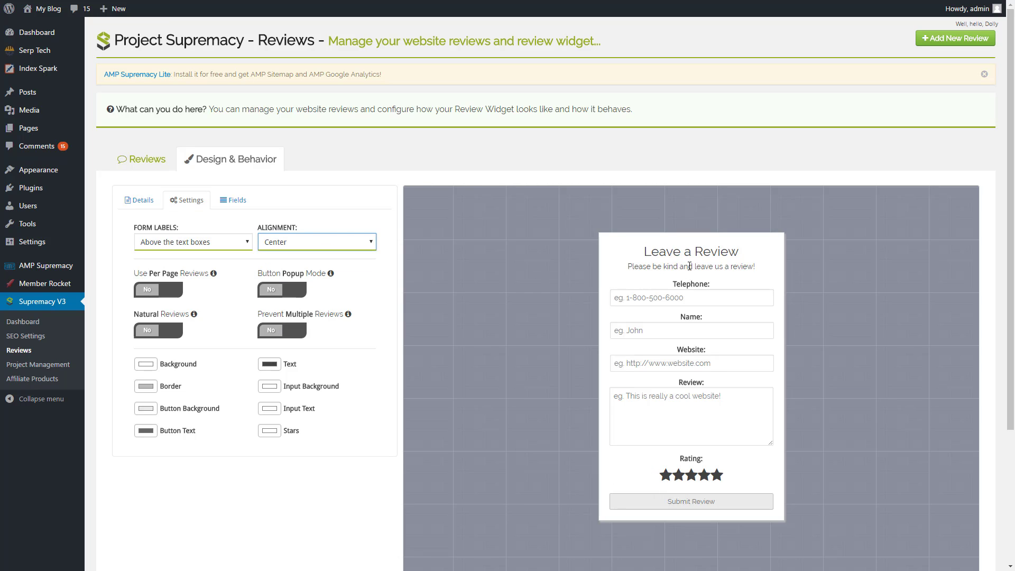
pyautogui.click(145, 206)
pyautogui.click(188, 204)
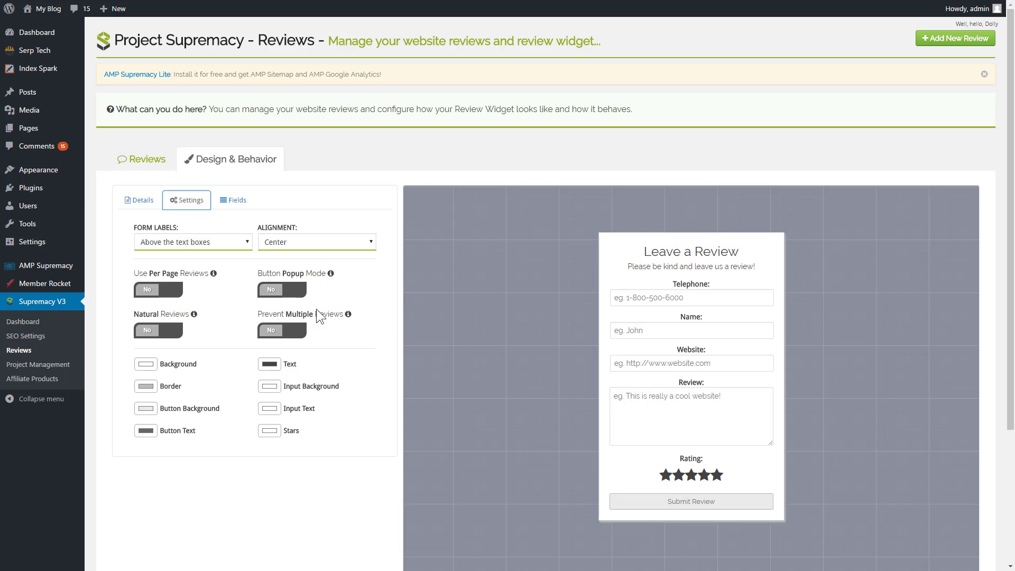
# Create a new project named Test in Project Management and dismiss the AMP Supremacy Lite notice.
pyautogui.click(38, 369)
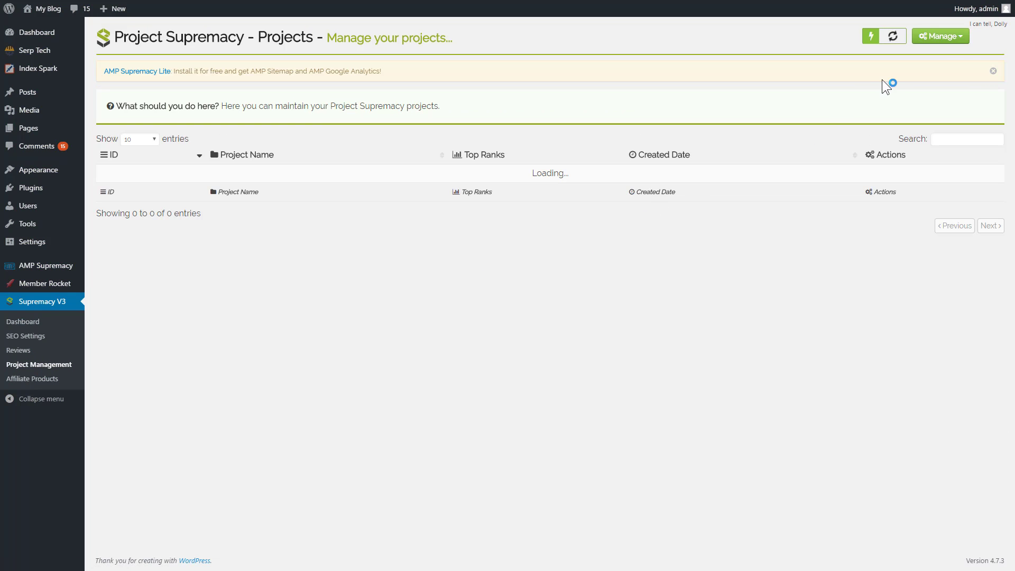
pyautogui.click(941, 37)
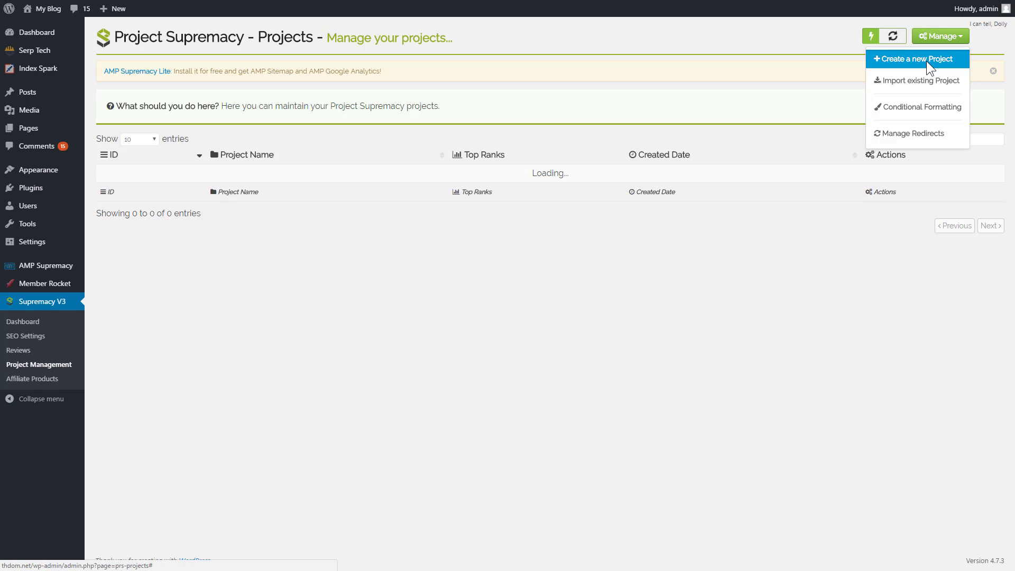
pyautogui.click(926, 61)
pyautogui.write('Test')
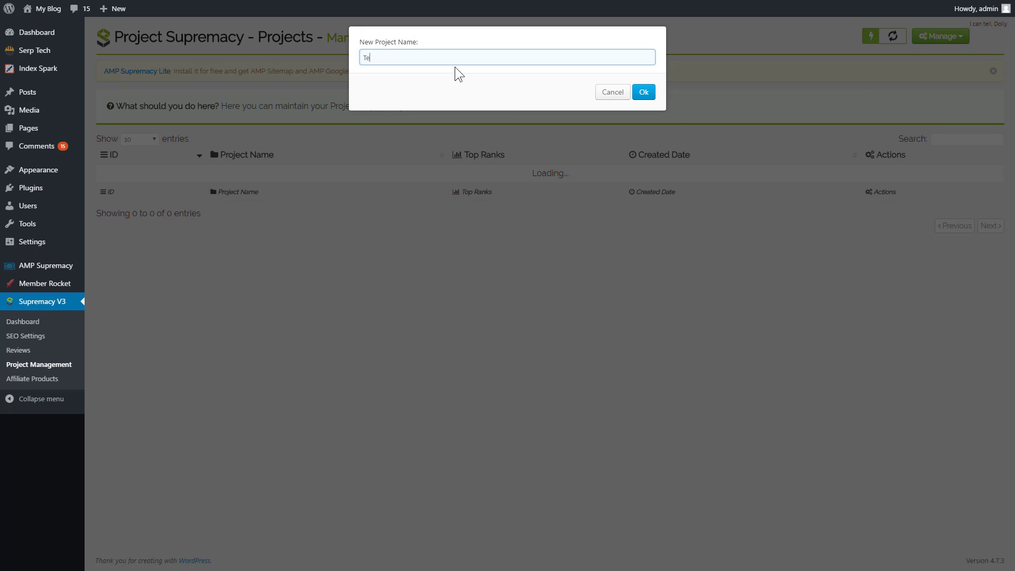
pyautogui.click(643, 94)
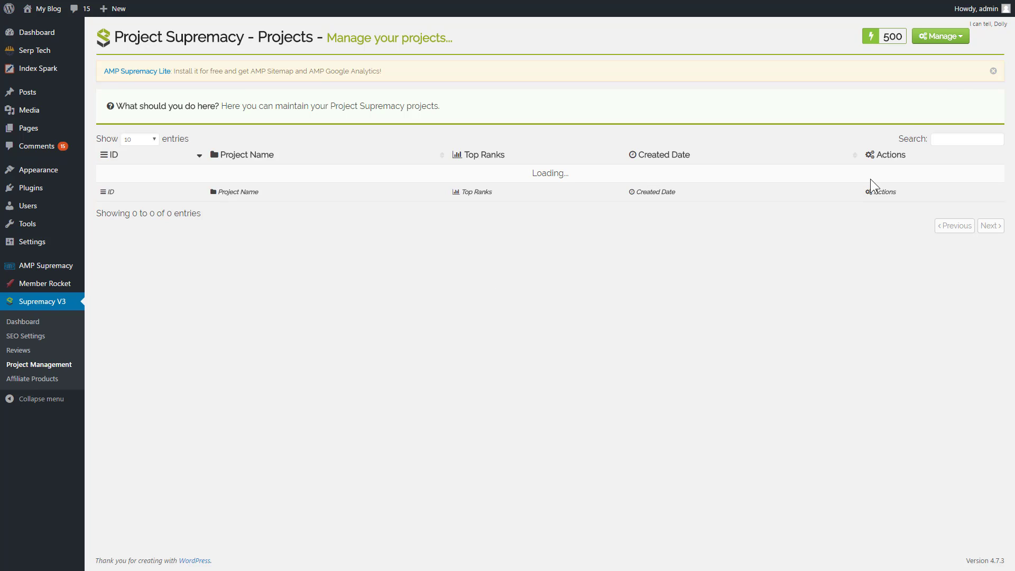
pyautogui.click(992, 71)
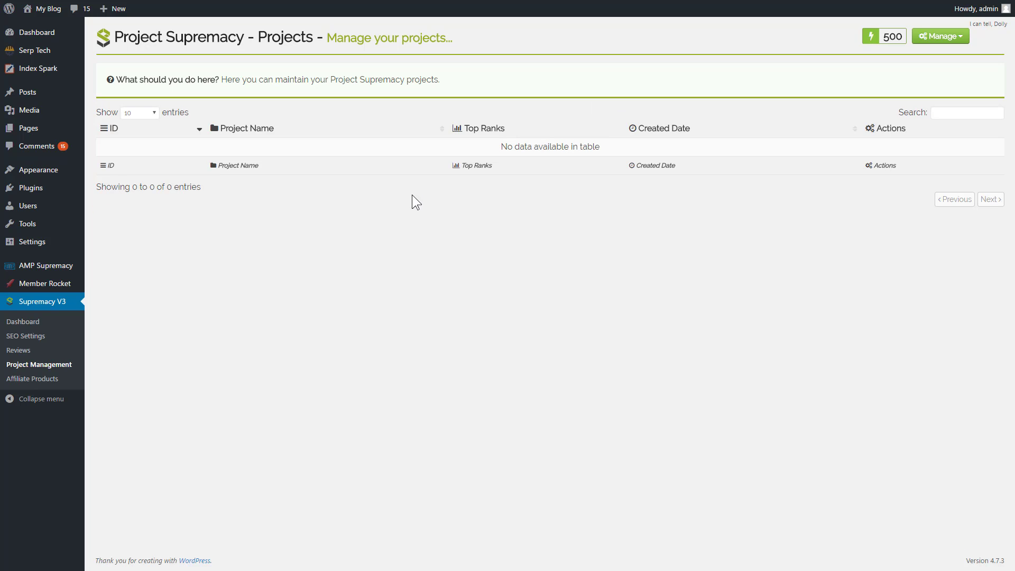
pyautogui.click(934, 50)
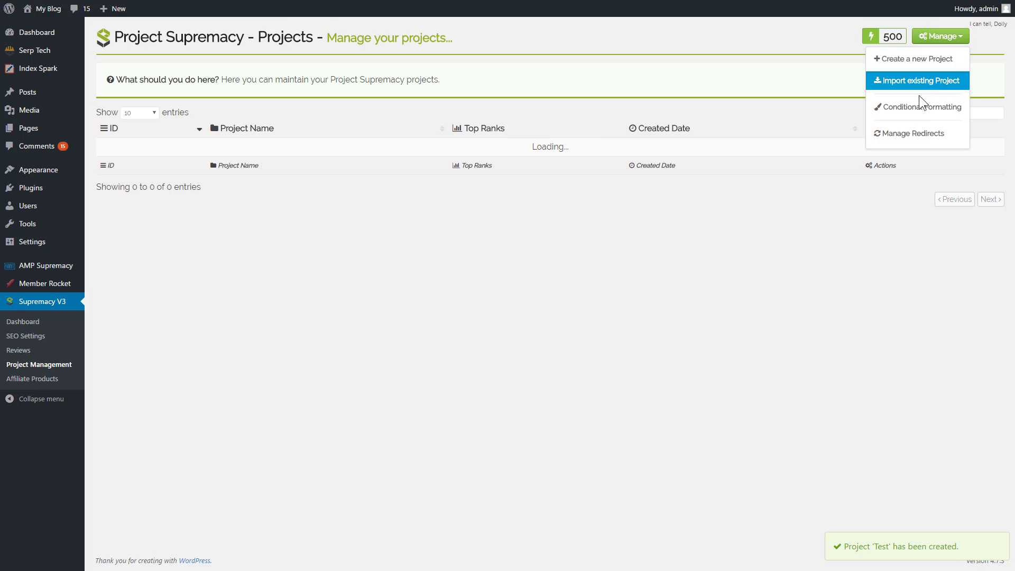
pyautogui.click(922, 63)
pyautogui.click(612, 93)
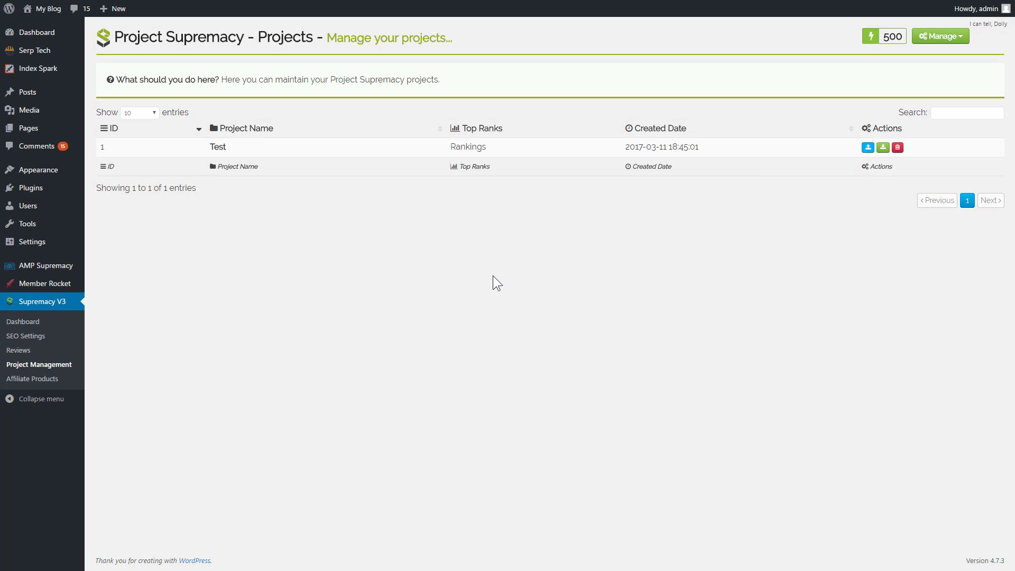
# Open the Test project and add a group named KeywordGroup1 to it.
pyautogui.click(868, 148)
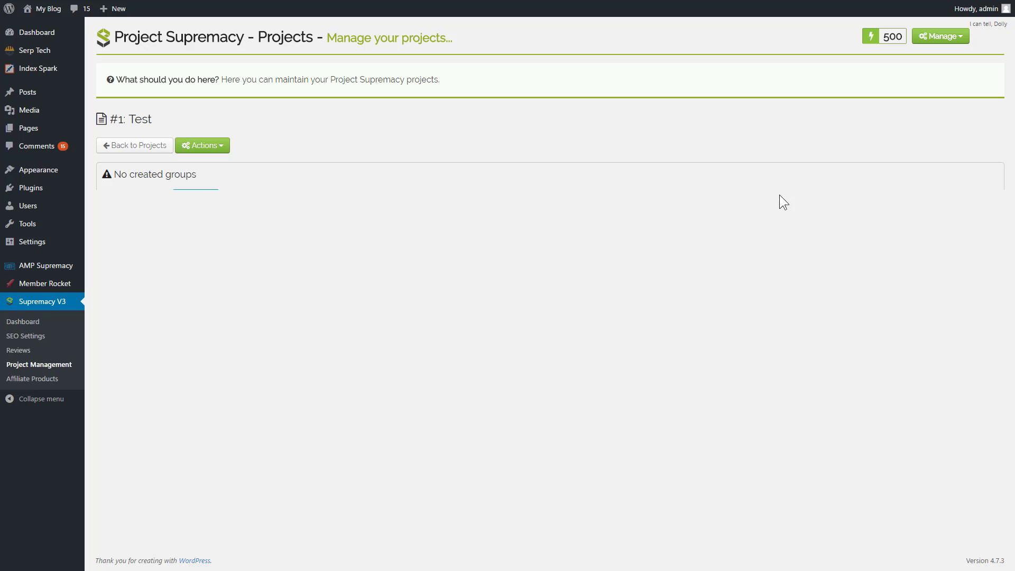
pyautogui.click(209, 155)
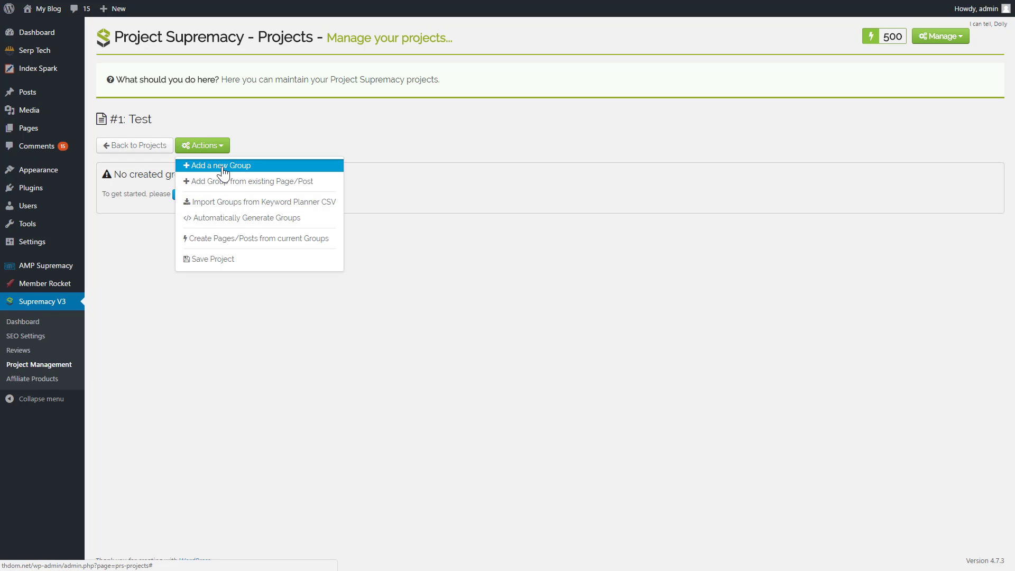
pyautogui.click(166, 379)
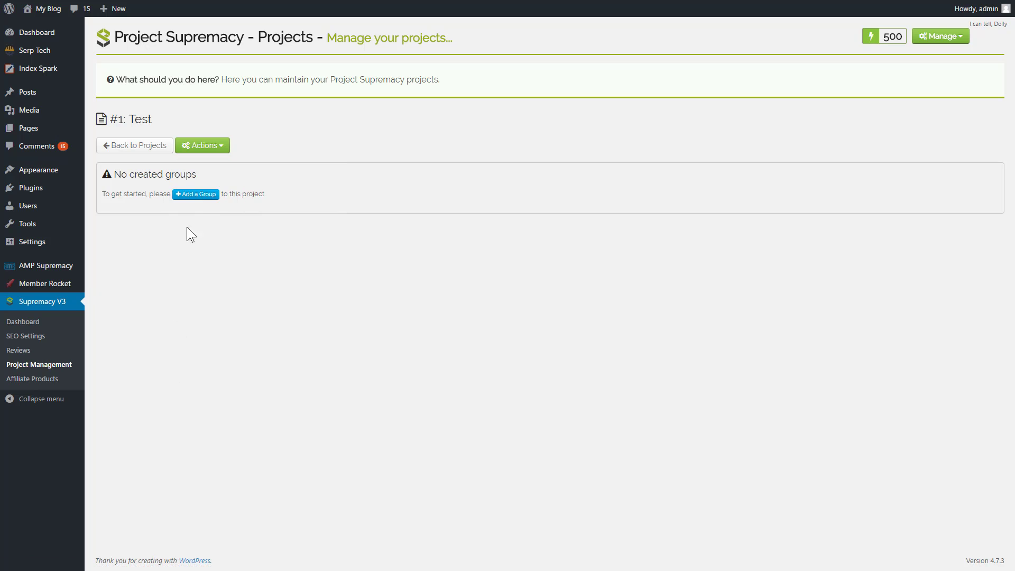
pyautogui.click(201, 195)
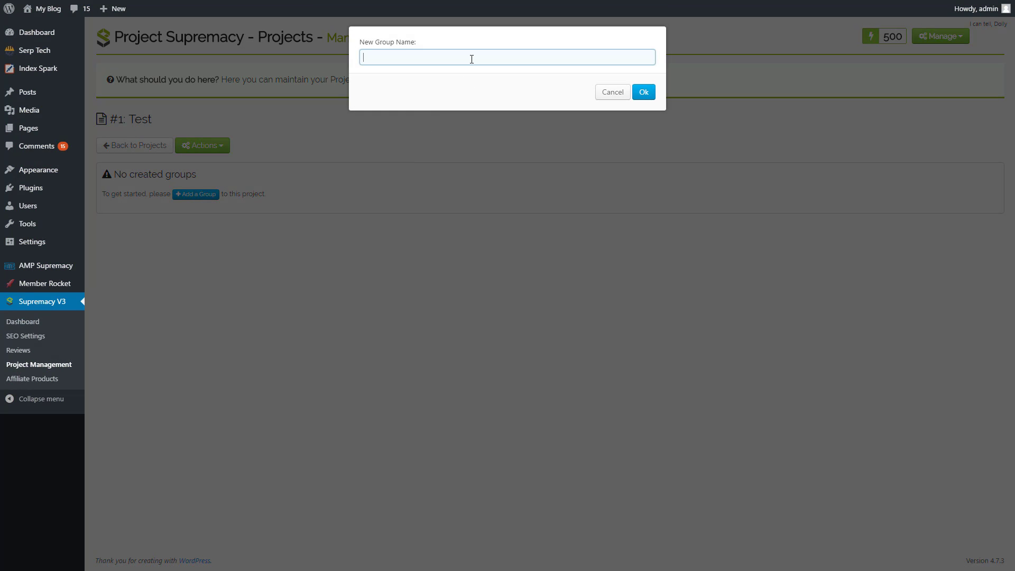
pyautogui.write('KeywordGroup1')
pyautogui.click(643, 93)
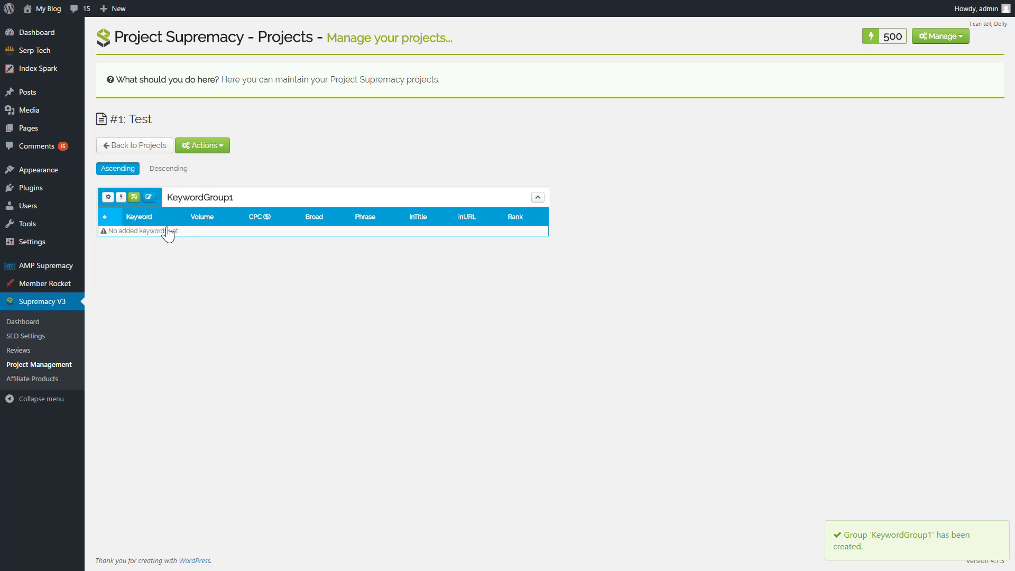
# Add 5 new blank keyword rows to KeywordGroup1.
pyautogui.click(122, 198)
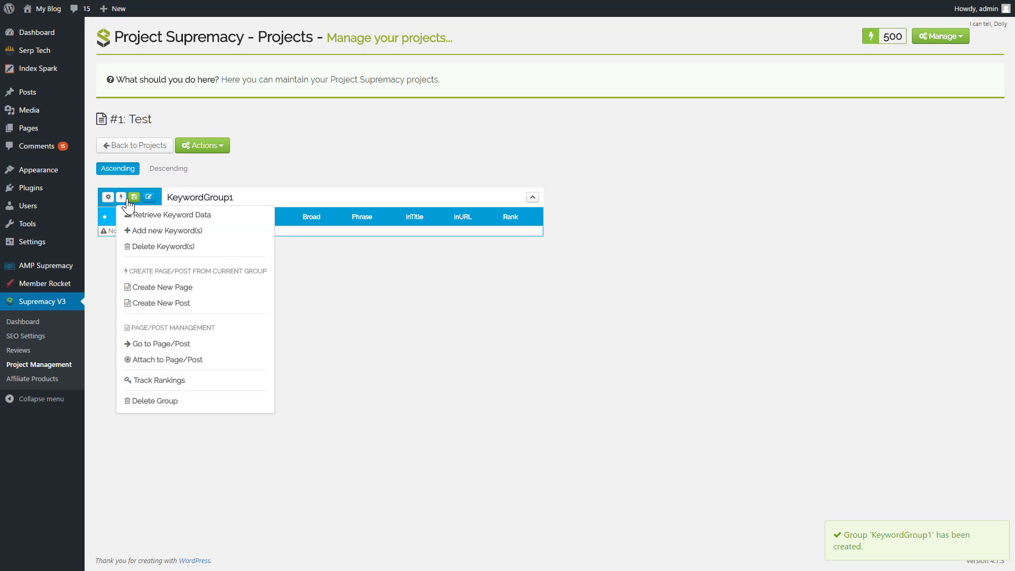
pyautogui.click(167, 230)
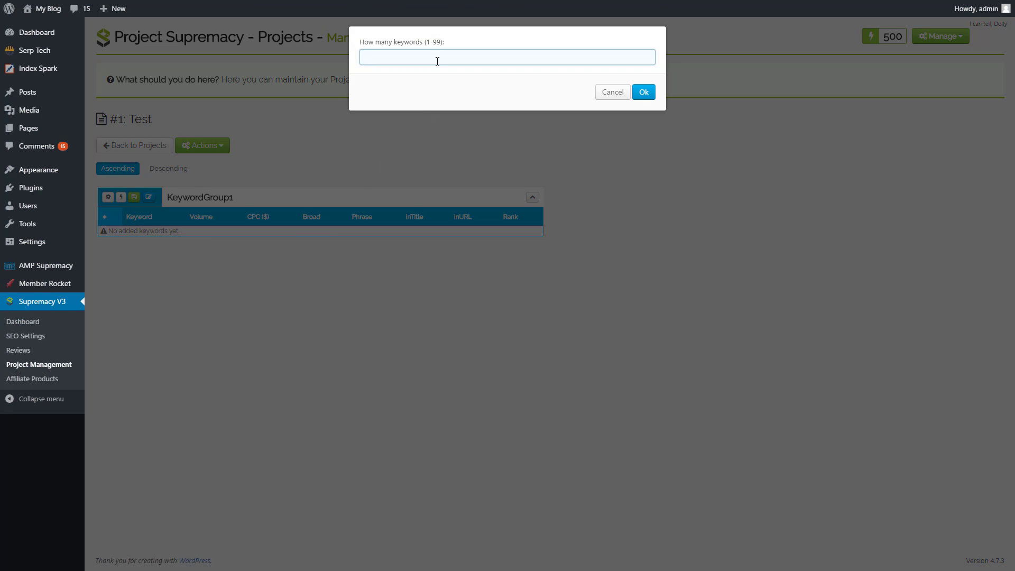
pyautogui.write('5')
pyautogui.click(644, 94)
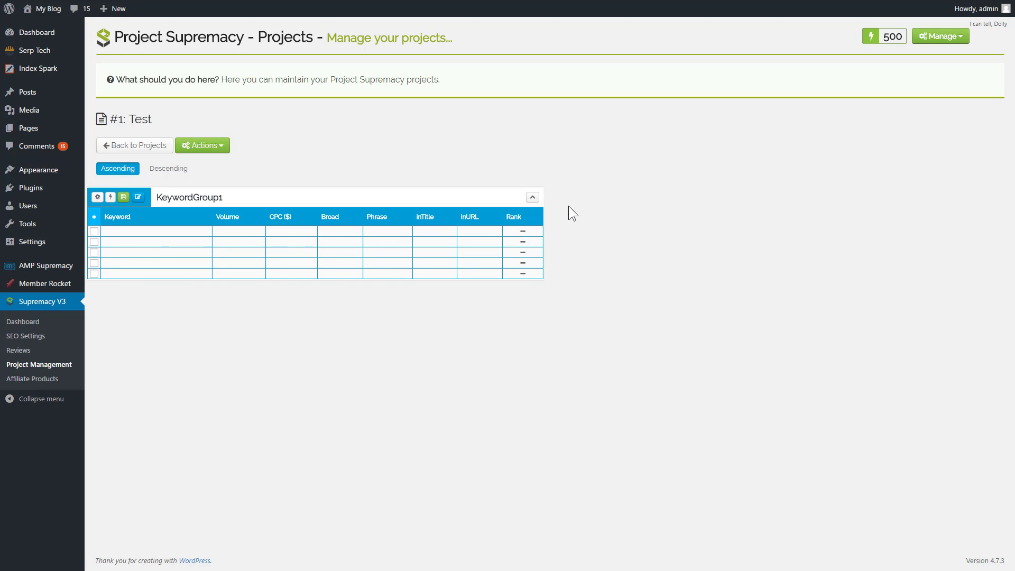
# Reveal KeywordGroup1's title, description, header and URL fields and leave its keyword table collapsed.
pyautogui.click(532, 199)
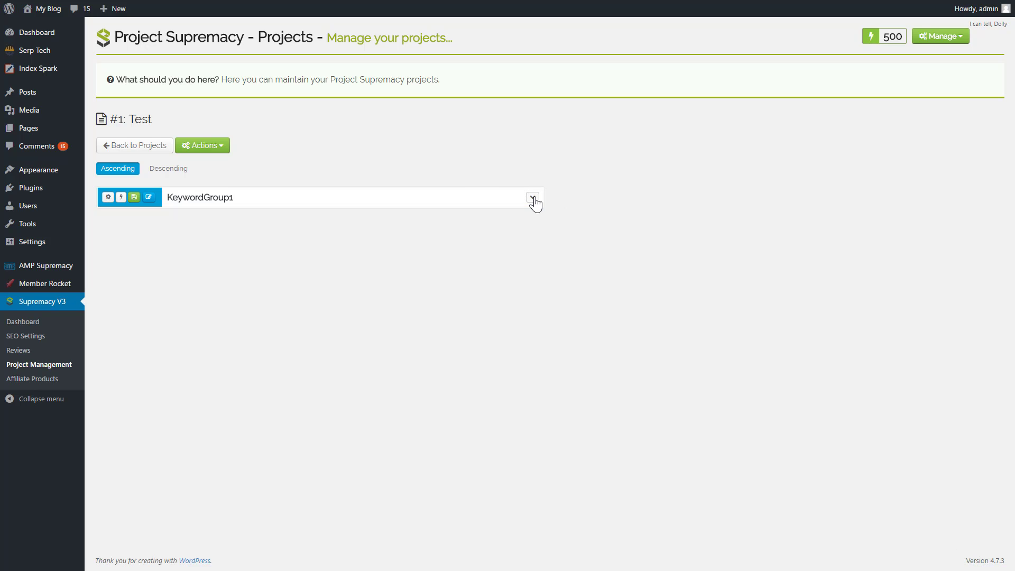
pyautogui.click(107, 197)
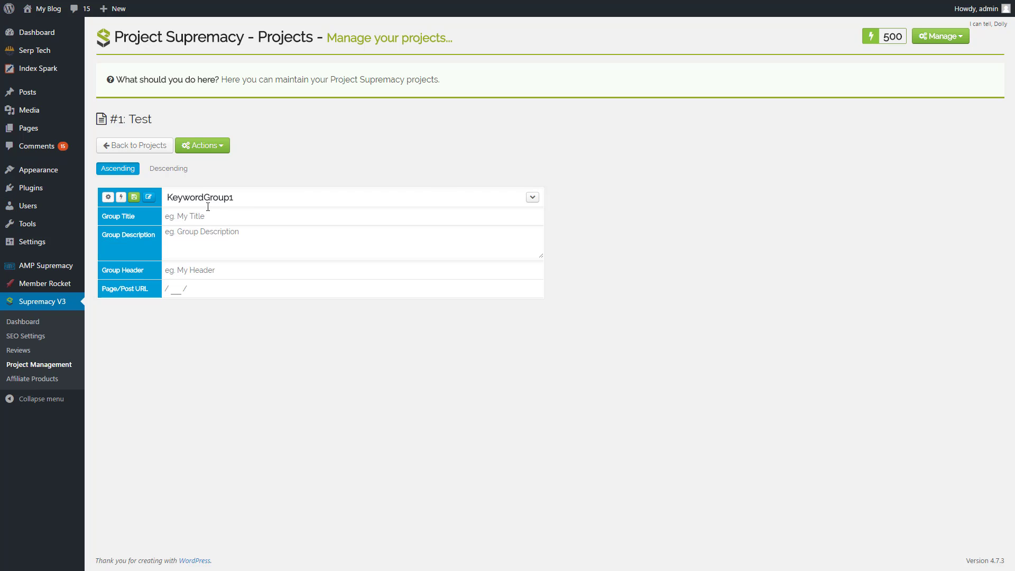
pyautogui.click(533, 201)
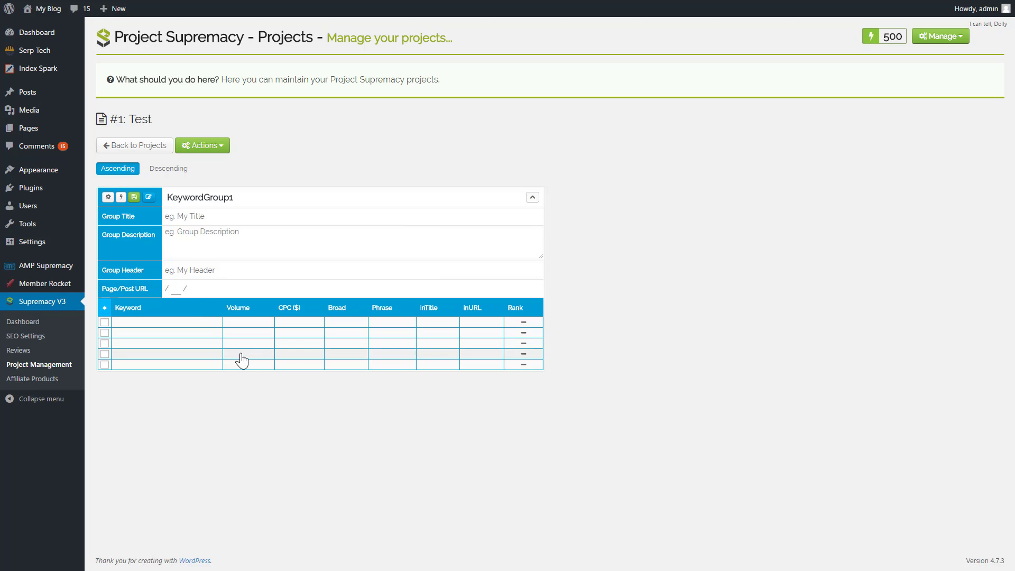
pyautogui.click(532, 198)
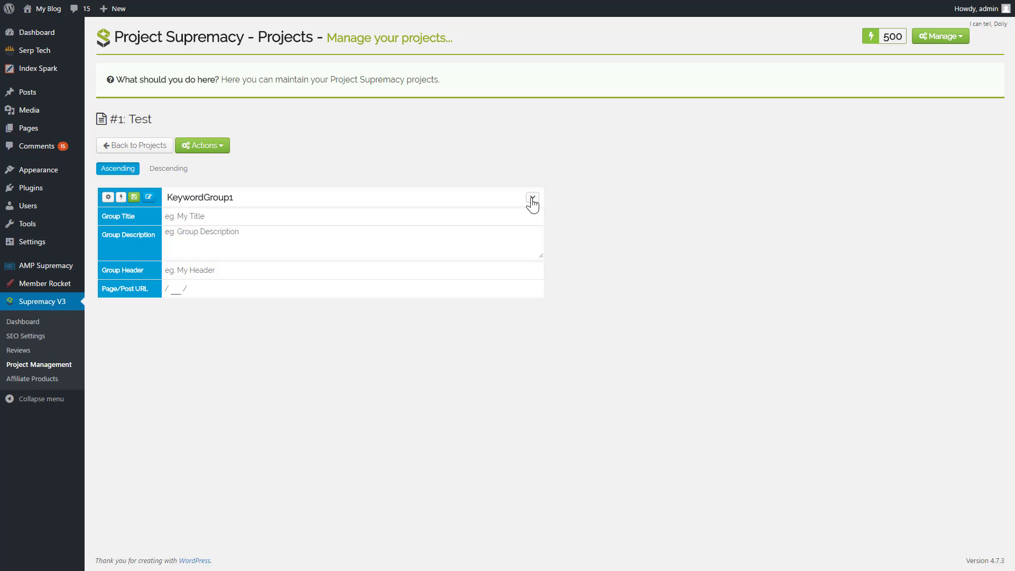
# Hide KeywordGroup1's title, description, header and URL fields and show them again.
pyautogui.click(108, 197)
pyautogui.moveTo(243, 198); pyautogui.dragTo(146, 197)
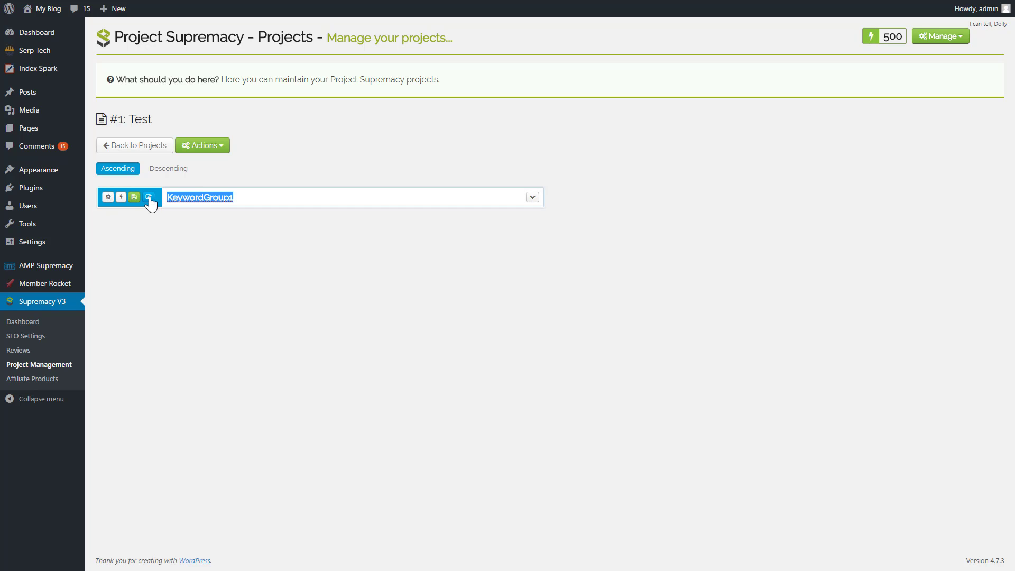
pyautogui.click(108, 197)
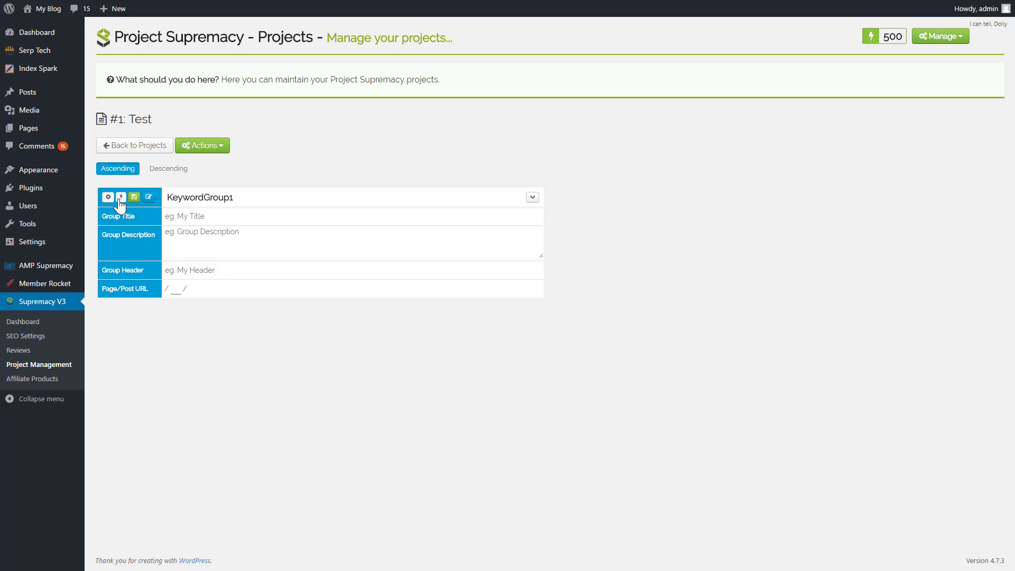
# Expand KeywordGroup1's keyword table and select its first two blank keyword rows.
pyautogui.click(533, 197)
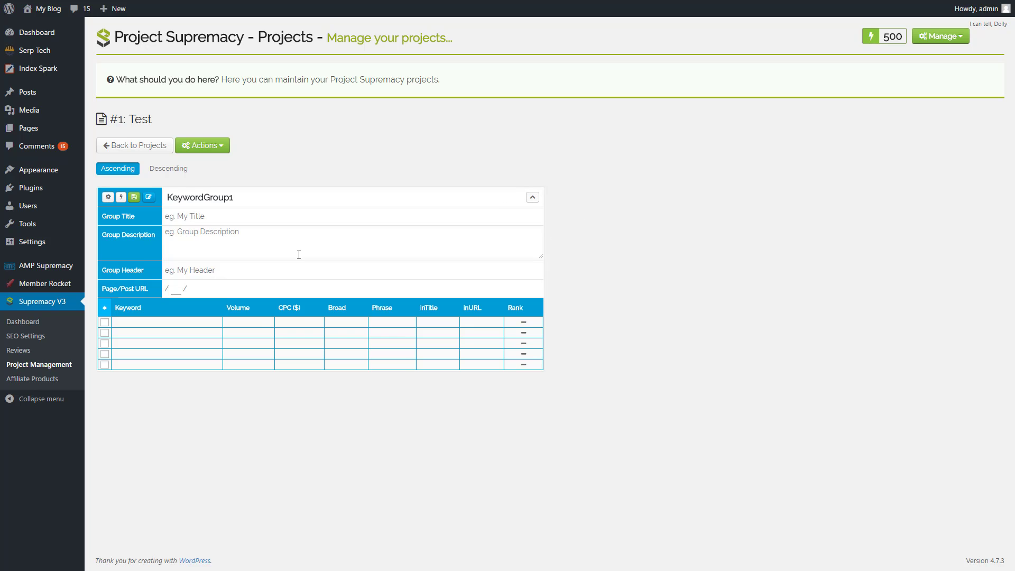
pyautogui.click(105, 322)
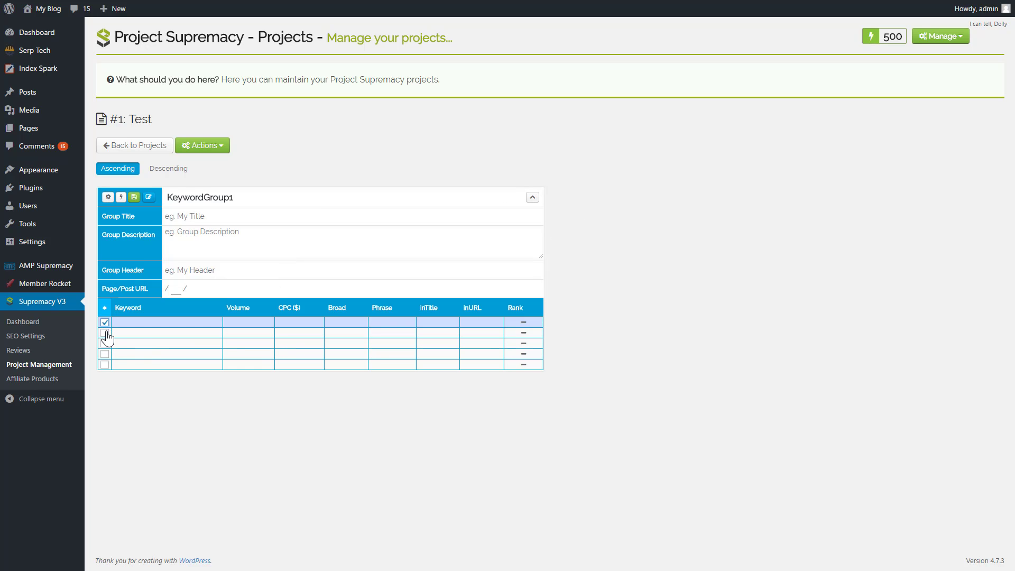
pyautogui.click(105, 332)
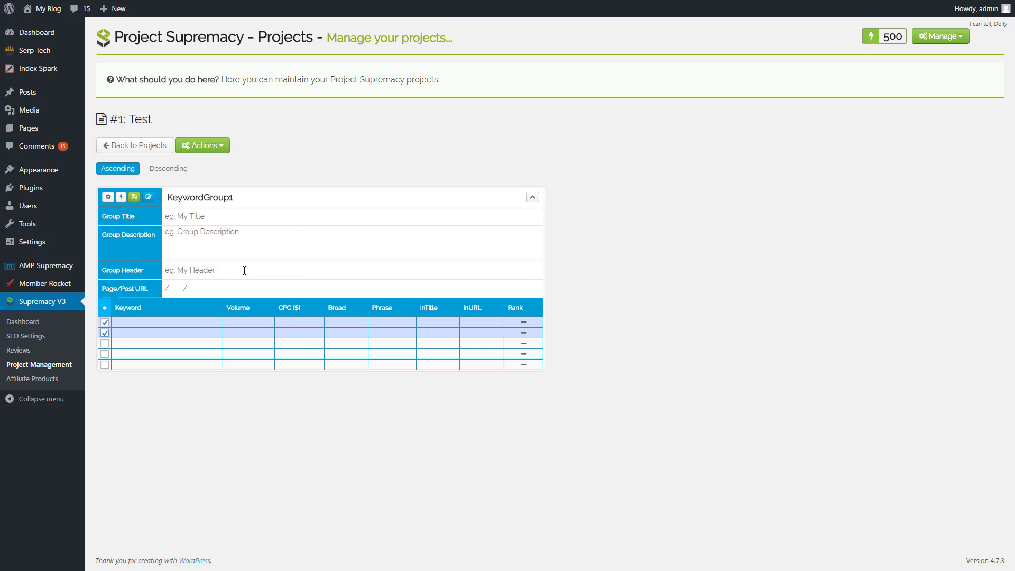
# Open the Supremacy V3 plugin's Affiliate Products page to view its shortcode and affiliate program options.
pyautogui.click(33, 380)
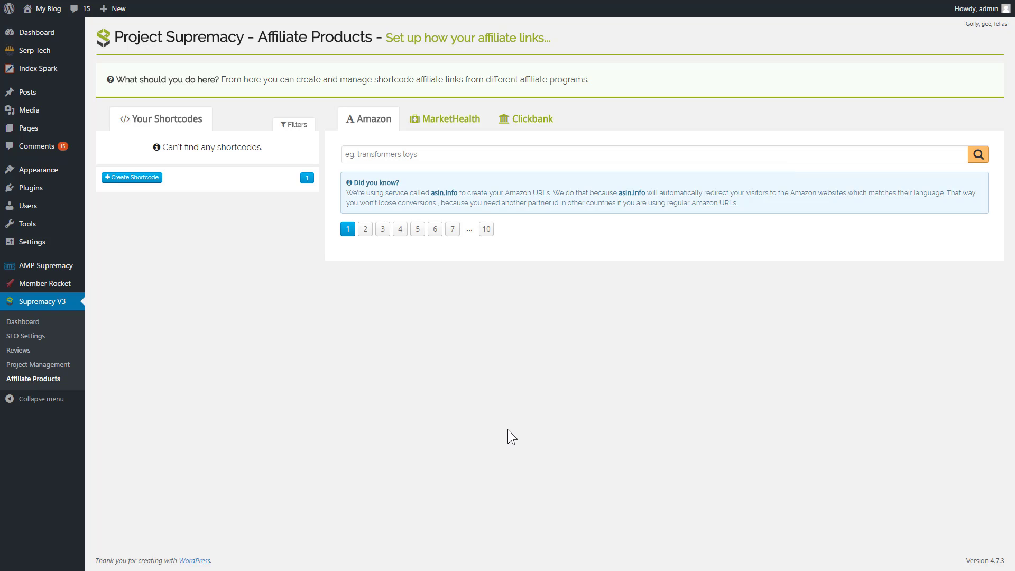
# Switch to the Project Supremacy panel for thdom.net in full screen and open its Schema Editor.
pyautogui.press('F11')
pyautogui.click(378, 9)
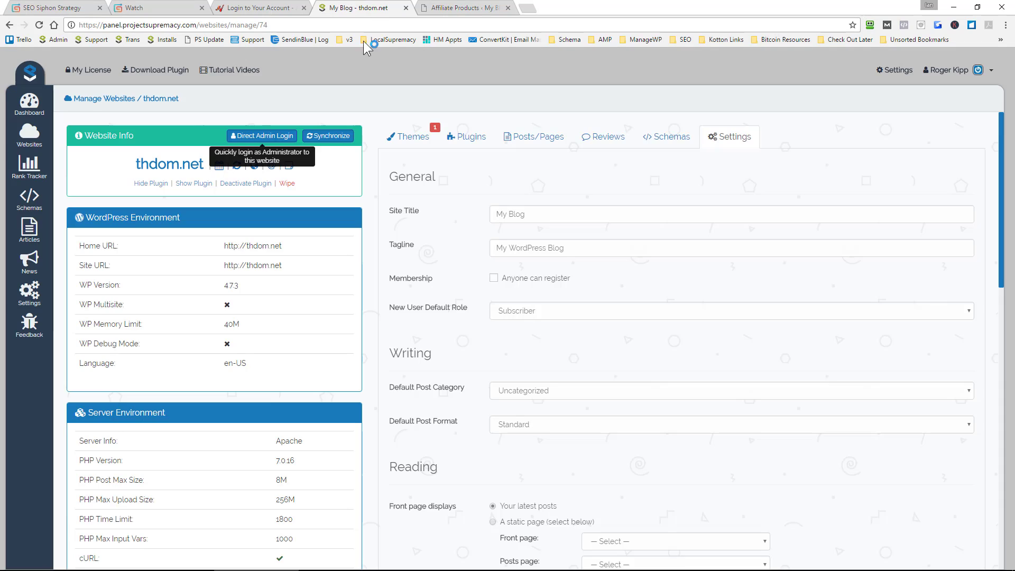
pyautogui.press('F11')
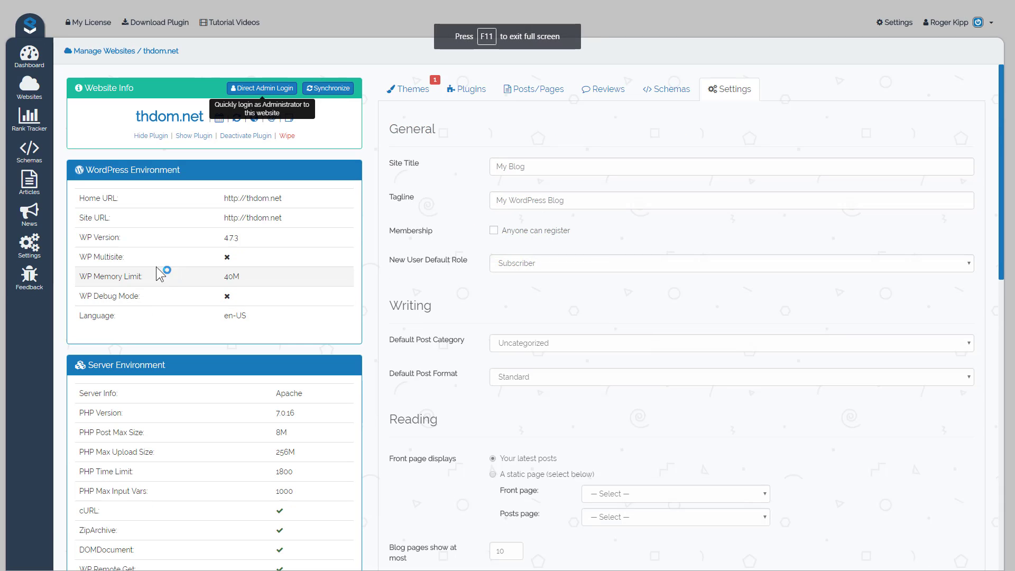
pyautogui.click(32, 120)
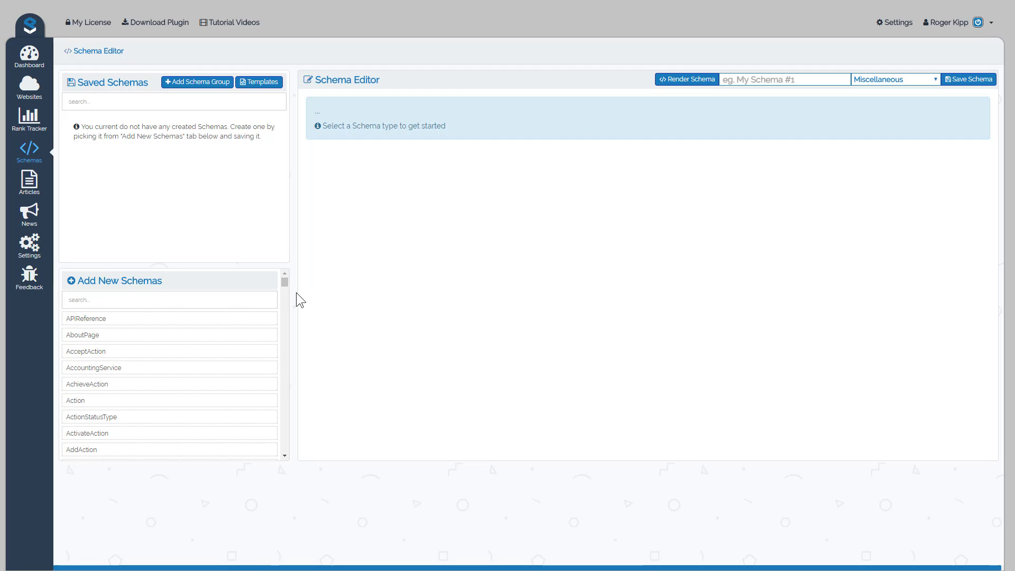
# Search the new schema types for Local, load LocalBusiness into the editor, and review its property fields.
pyautogui.moveTo(285, 285)
pyautogui.mouseDown()
pyautogui.moveTo(278, 379)
pyautogui.moveTo(285, 469)
pyautogui.moveTo(295, 281)
pyautogui.mouseUp()
pyautogui.click(123, 302)
pyautogui.write('Local')
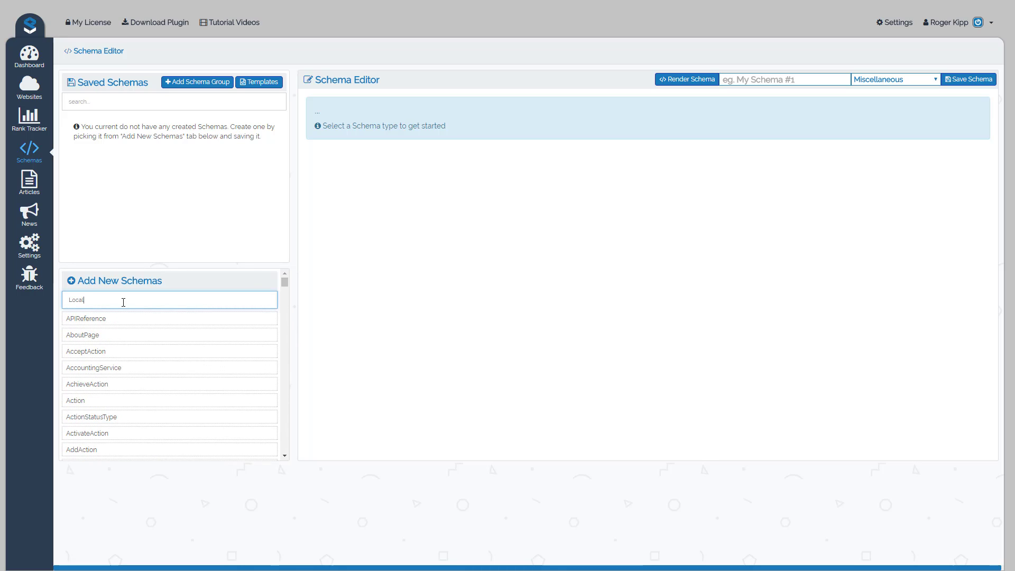
pyautogui.click(101, 321)
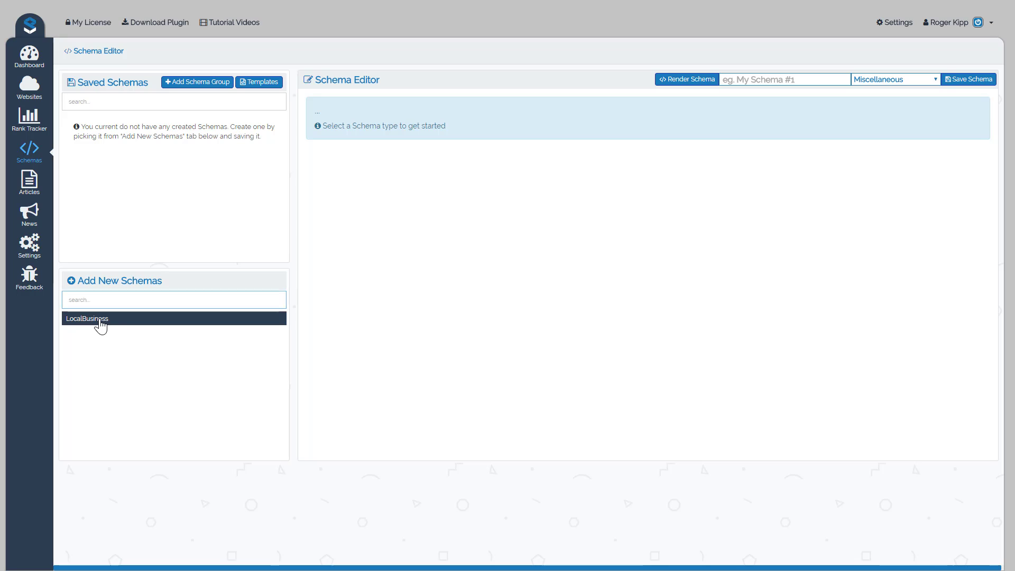
pyautogui.scroll(-1, 658, 257)
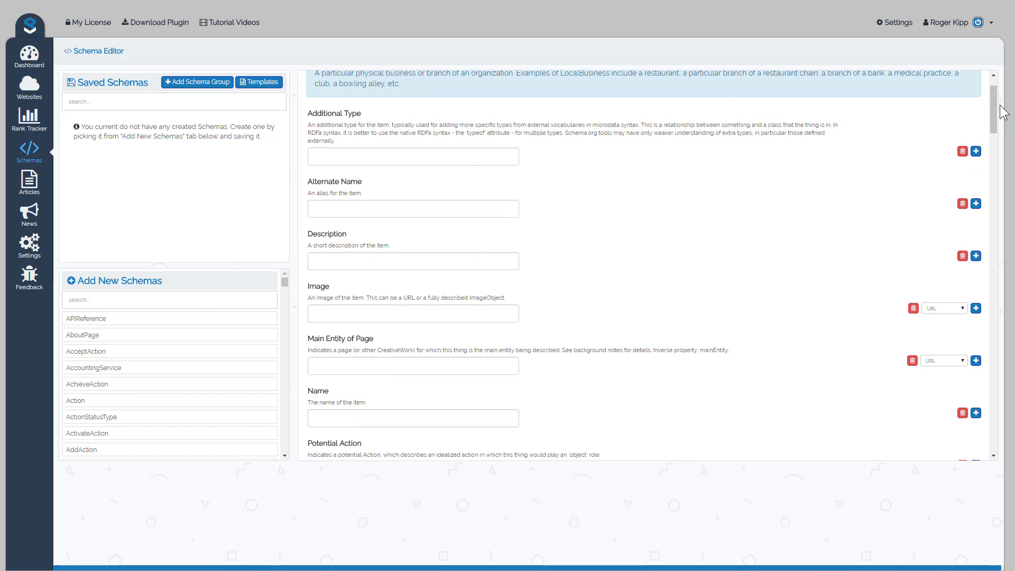
pyautogui.moveTo(997, 111)
pyautogui.mouseDown()
pyautogui.moveTo(997, 335)
pyautogui.moveTo(997, 109)
pyautogui.mouseUp()
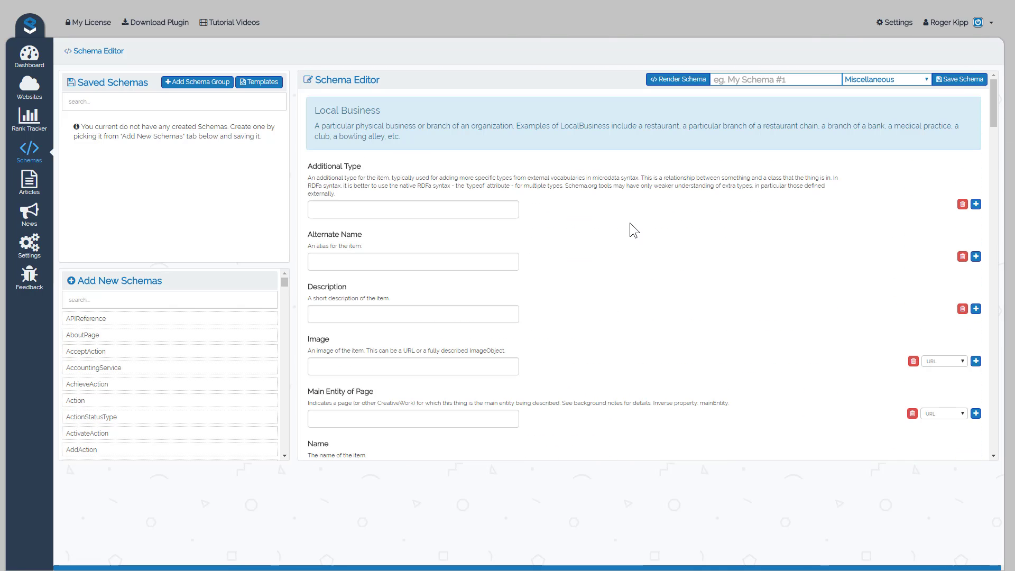
pyautogui.scroll(-5, 893, 328)
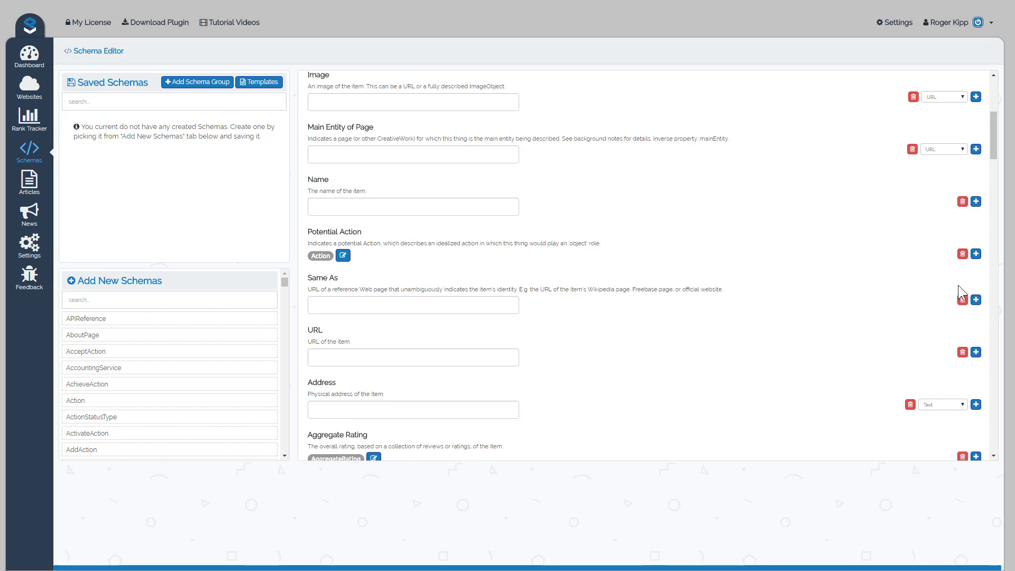
pyautogui.scroll(5, 840, 288)
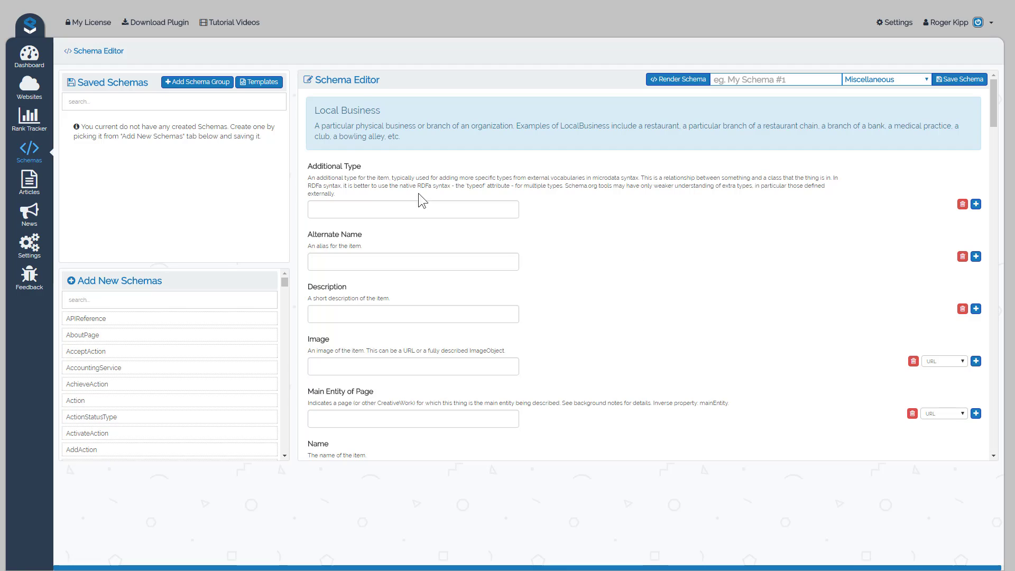
# Open the Articles section of the Project Supremacy panel.
pyautogui.click(29, 182)
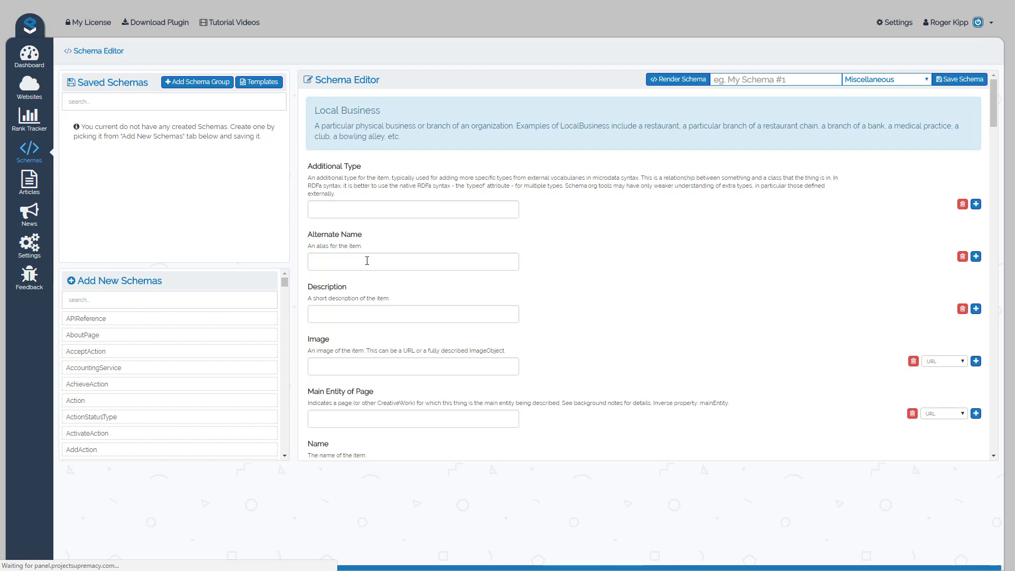